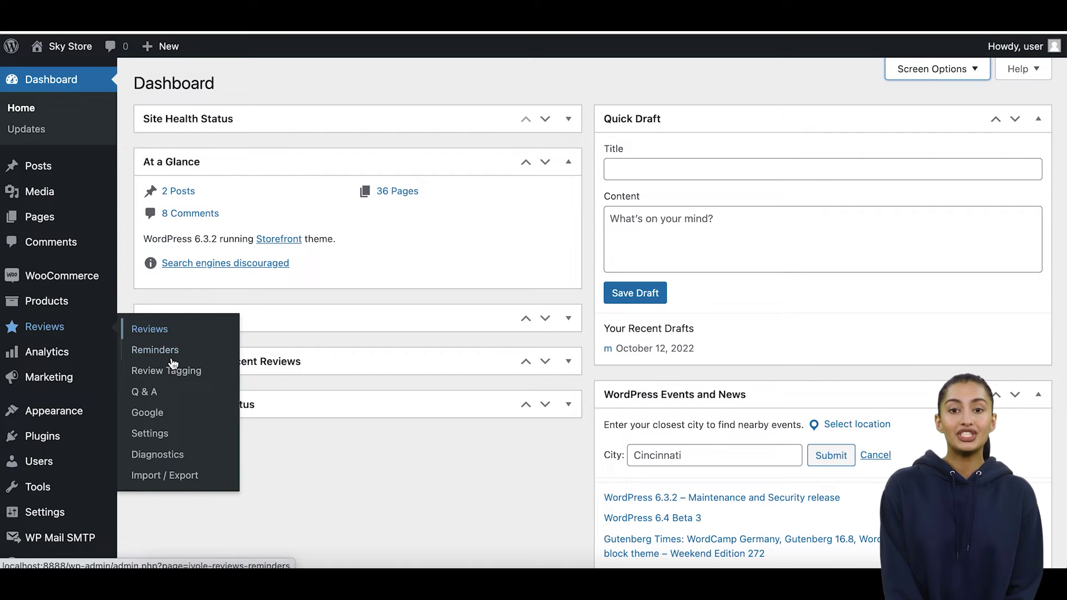
- In the Google integration's Categories and Products settings, map Hoodies to Apparel & Accessories > Clothing
click(146, 414)
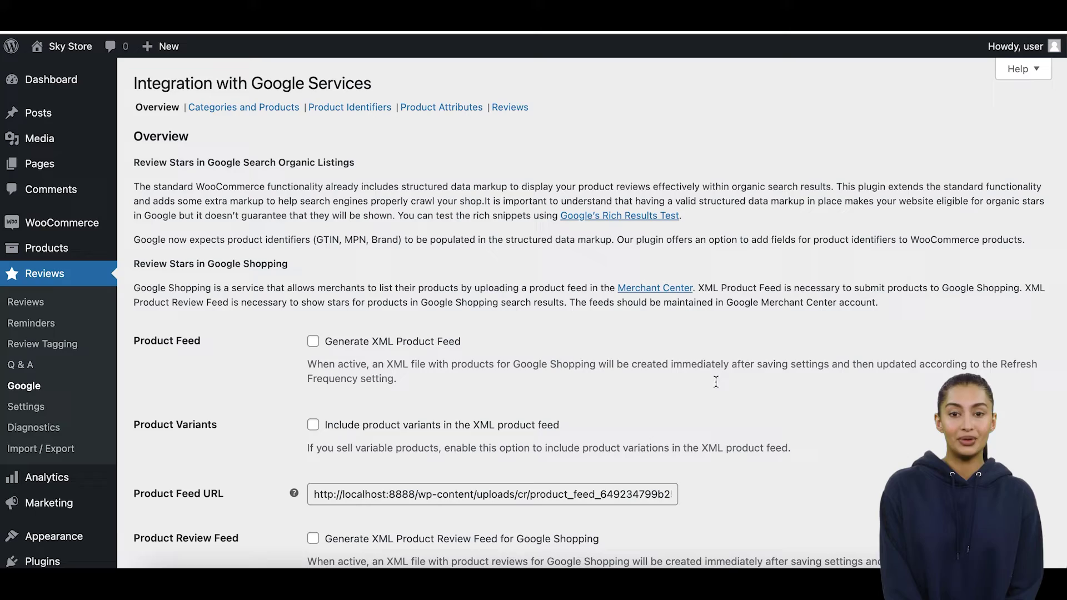
scroll(601, 415, down, 2)
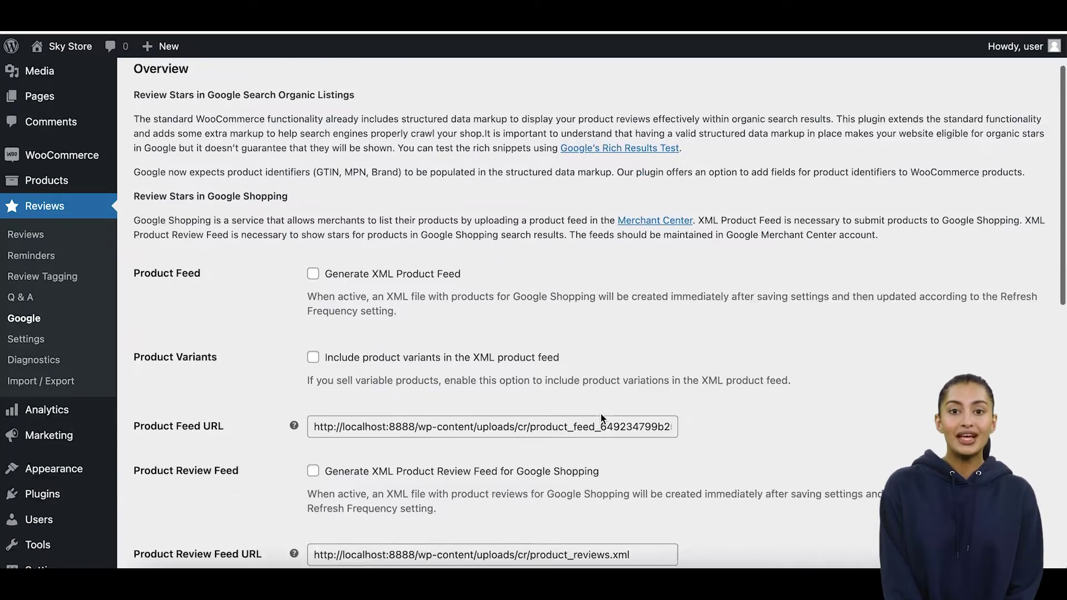
scroll(600, 414, down, 4)
scroll(601, 414, down, 6)
scroll(600, 414, down, 2)
scroll(600, 413, down, 2)
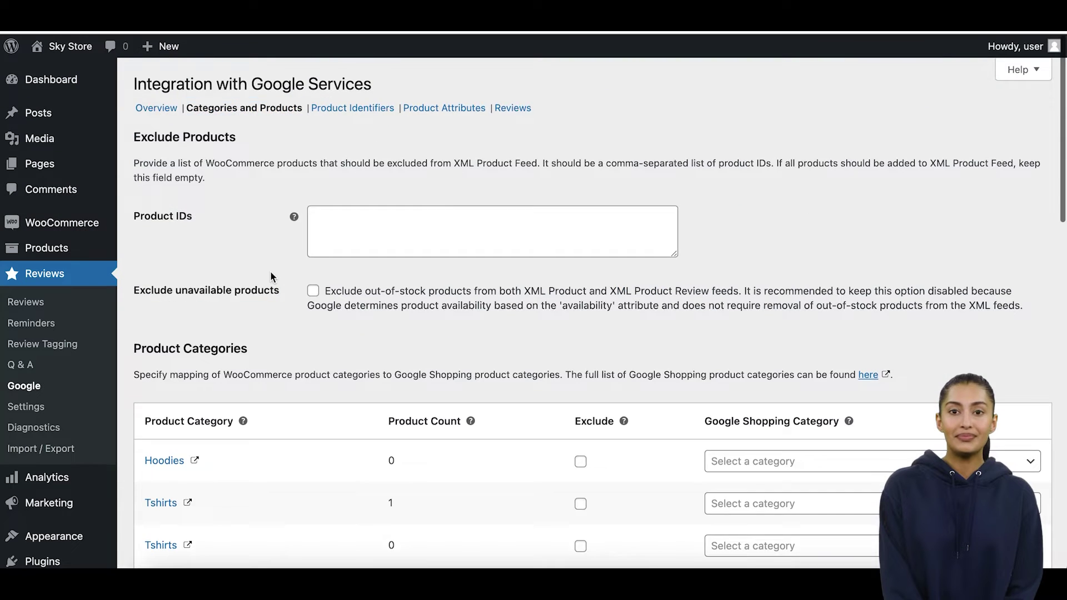
scroll(271, 276, down, 5)
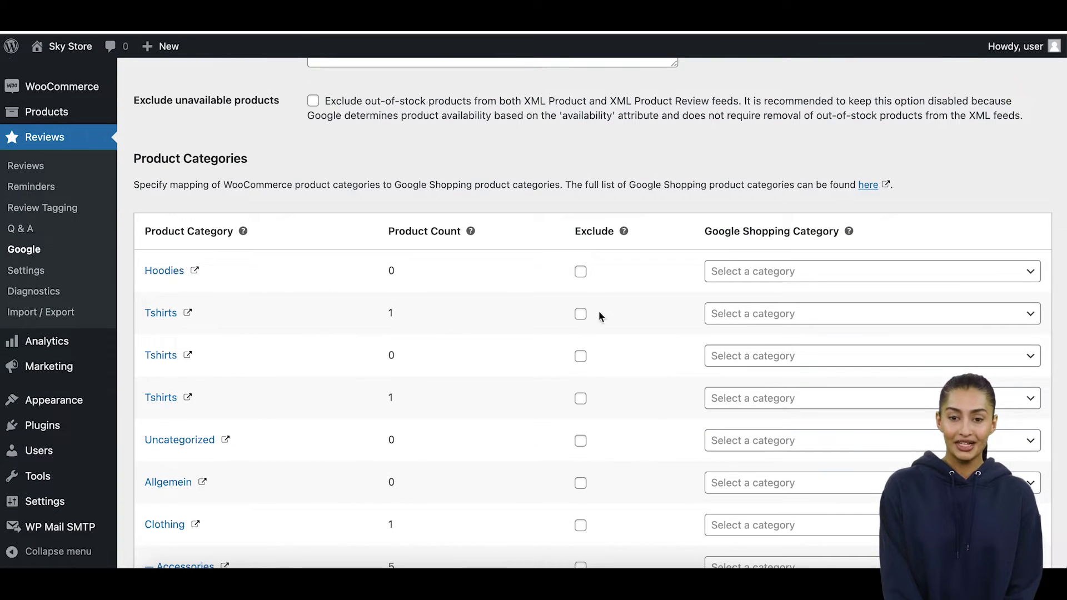
click(851, 277)
text(appa)
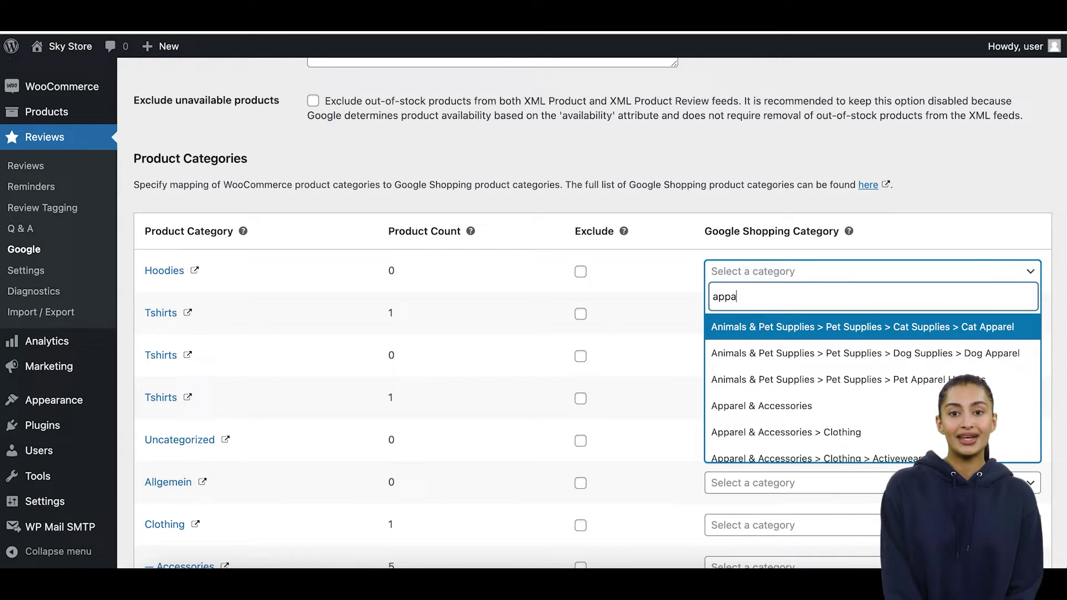
scroll(750, 403, down, 1)
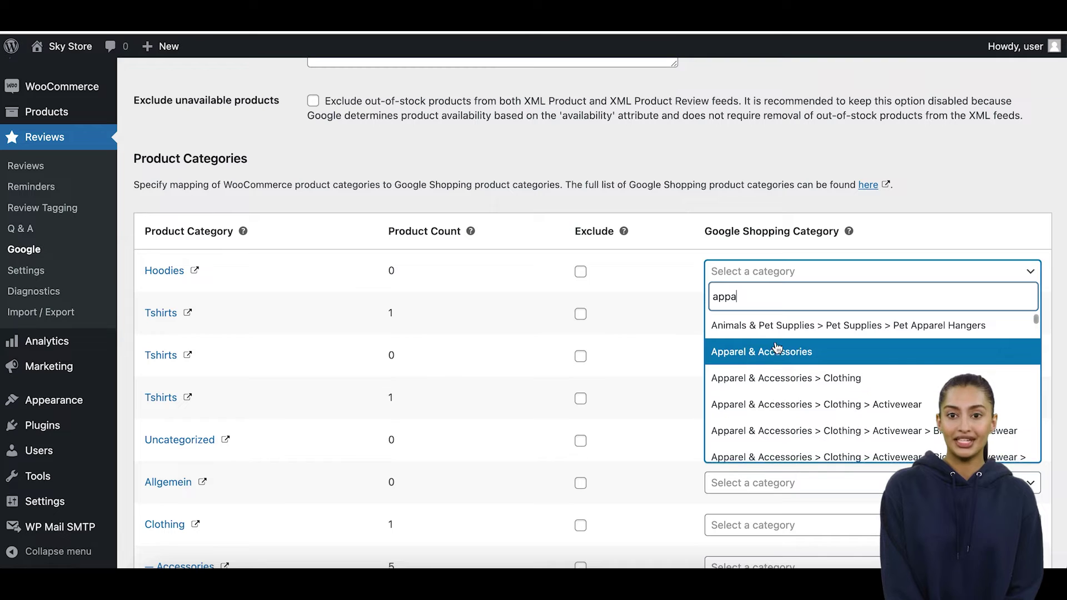
click(827, 381)
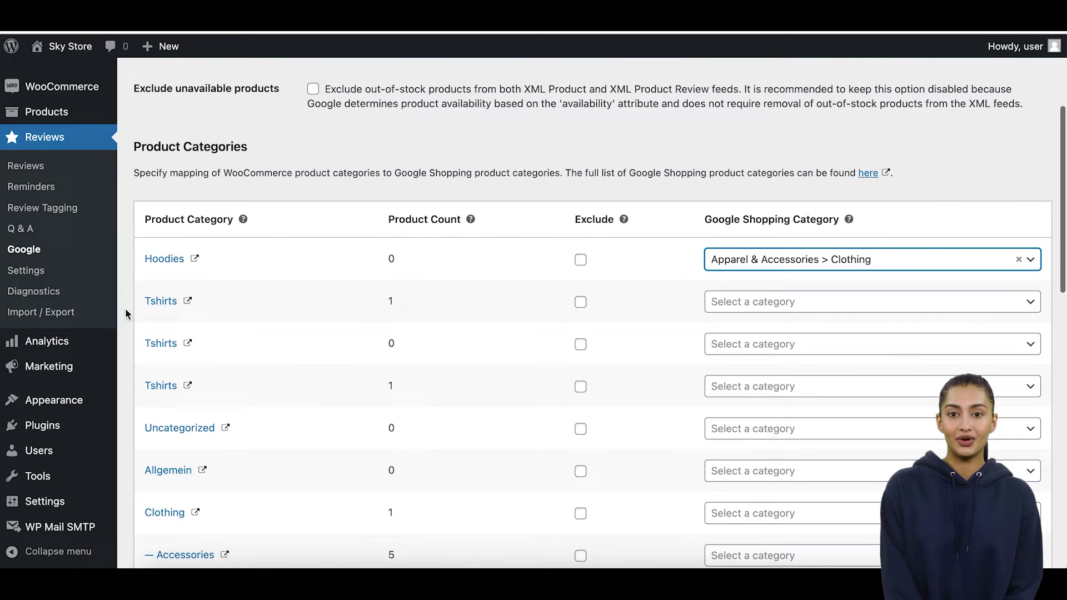
- Map the Tshirts category to Shirts & Tops and move on to the product ID exclusion list
click(780, 315)
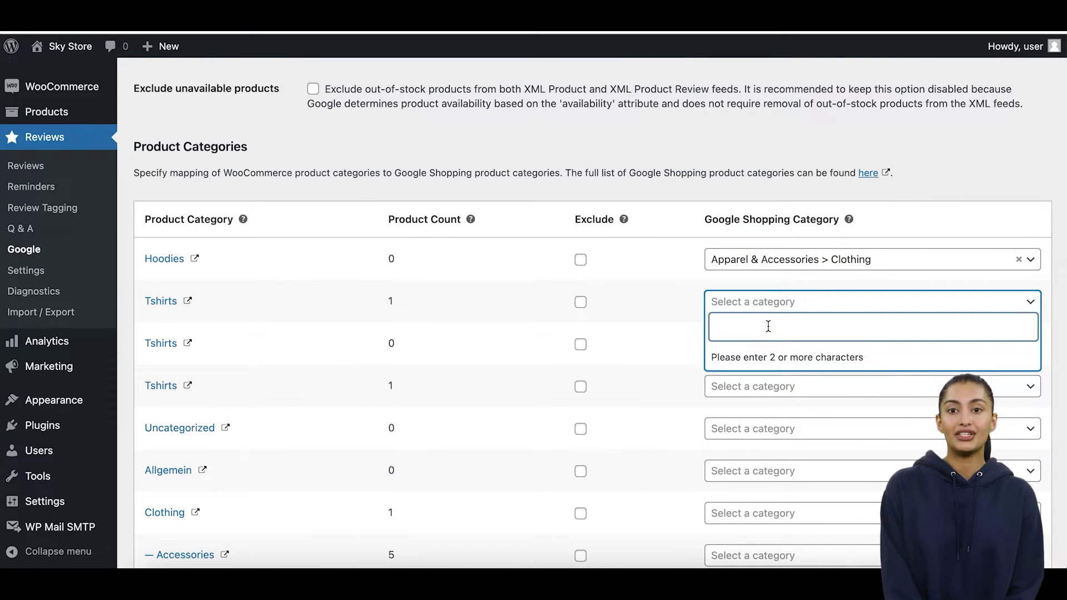
text(shirt)
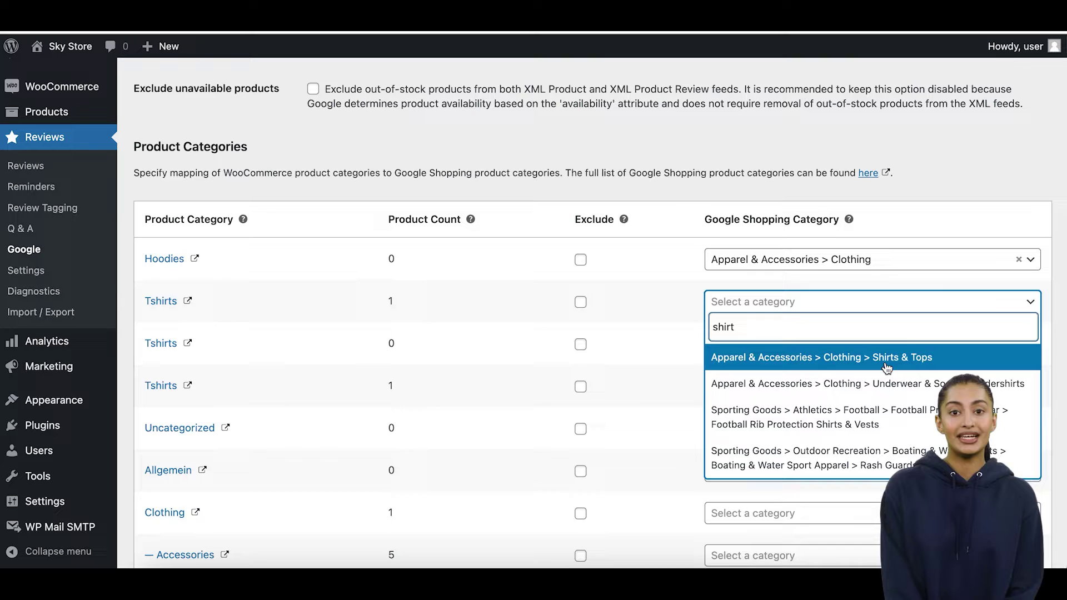
click(926, 363)
scroll(559, 410, up, 2)
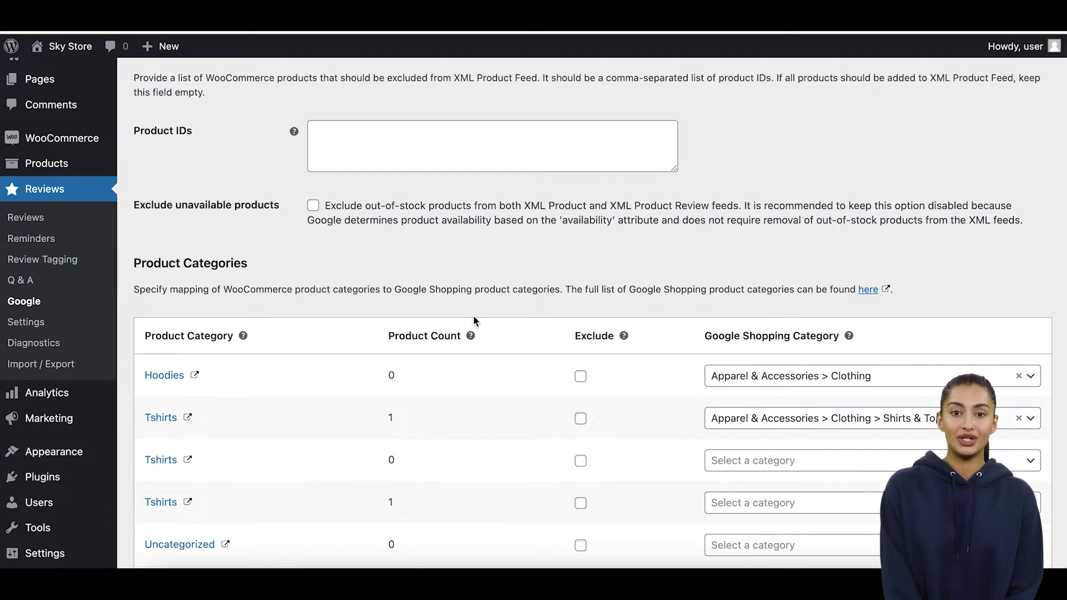
scroll(474, 317, up, 2)
mouse_move(293, 131)
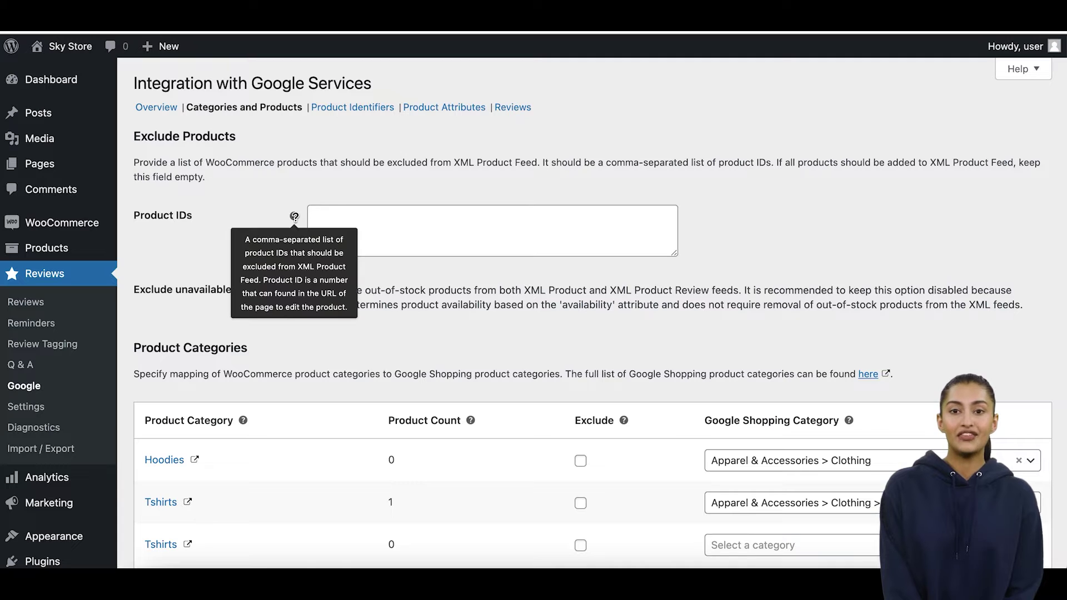
click(351, 223)
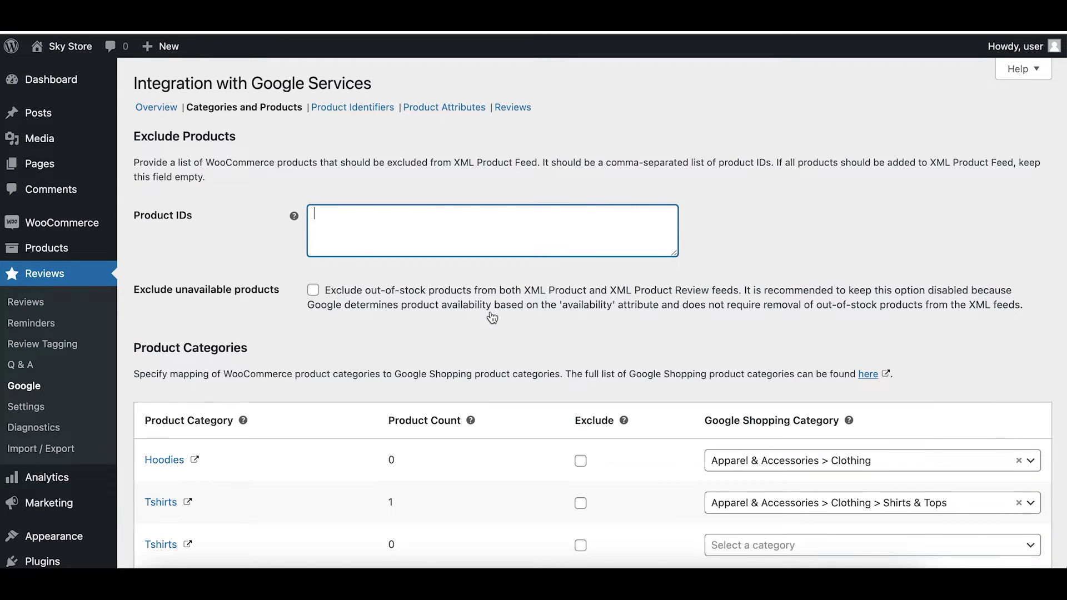
scroll(504, 325, down, 3)
scroll(514, 331, down, 10)
scroll(492, 337, down, 4)
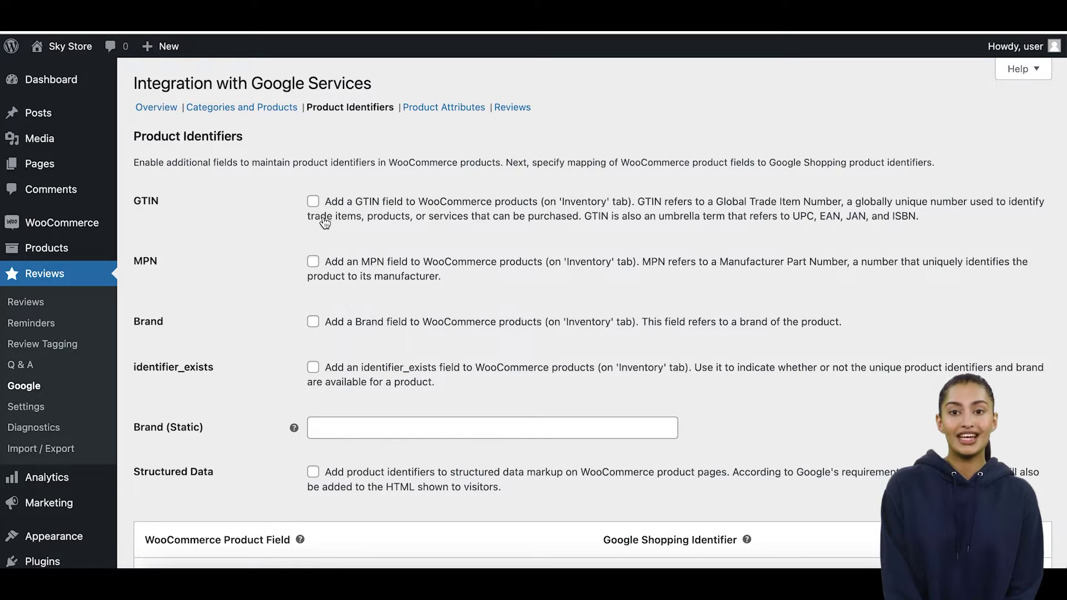
scroll(301, 209, down, 1)
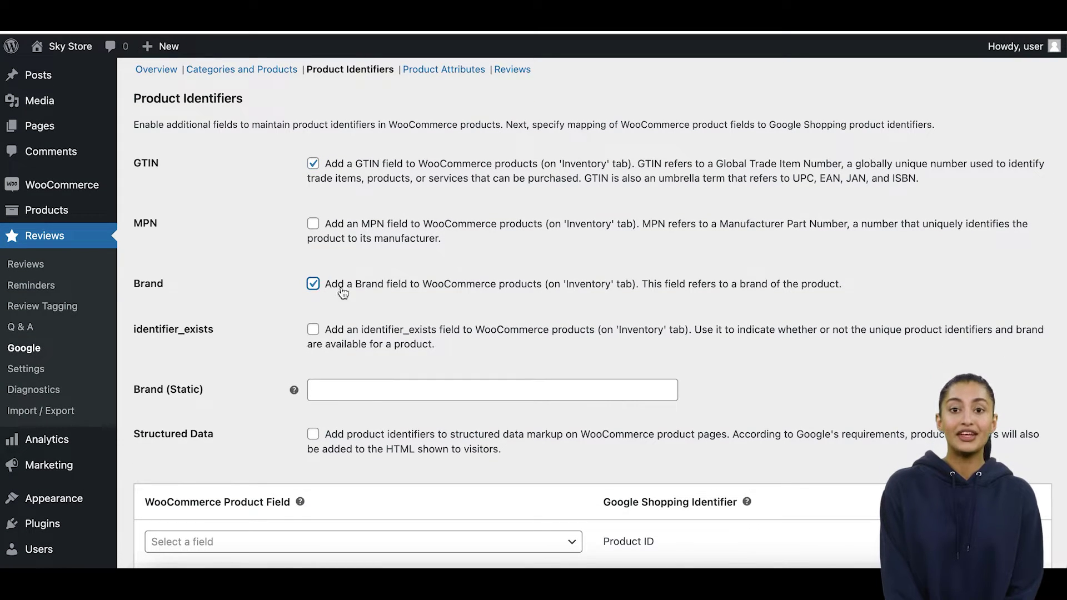
scroll(333, 294, down, 1)
scroll(333, 294, down, 1)
scroll(333, 294, down, 3)
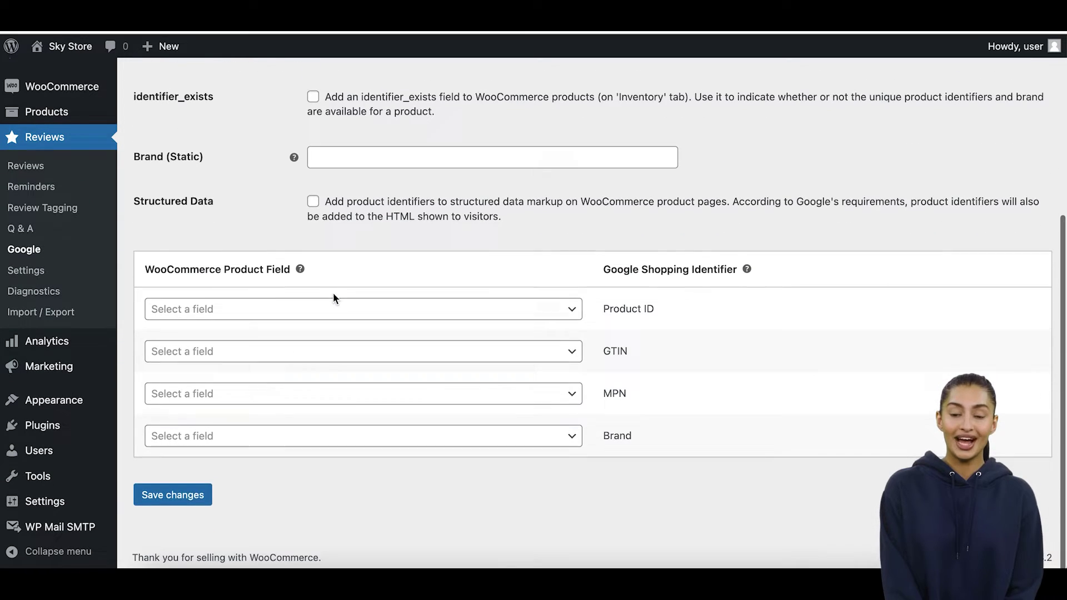
- Map Product GTIN to the GTIN identifier and Product Brand to the Brand identifier, then save
click(332, 353)
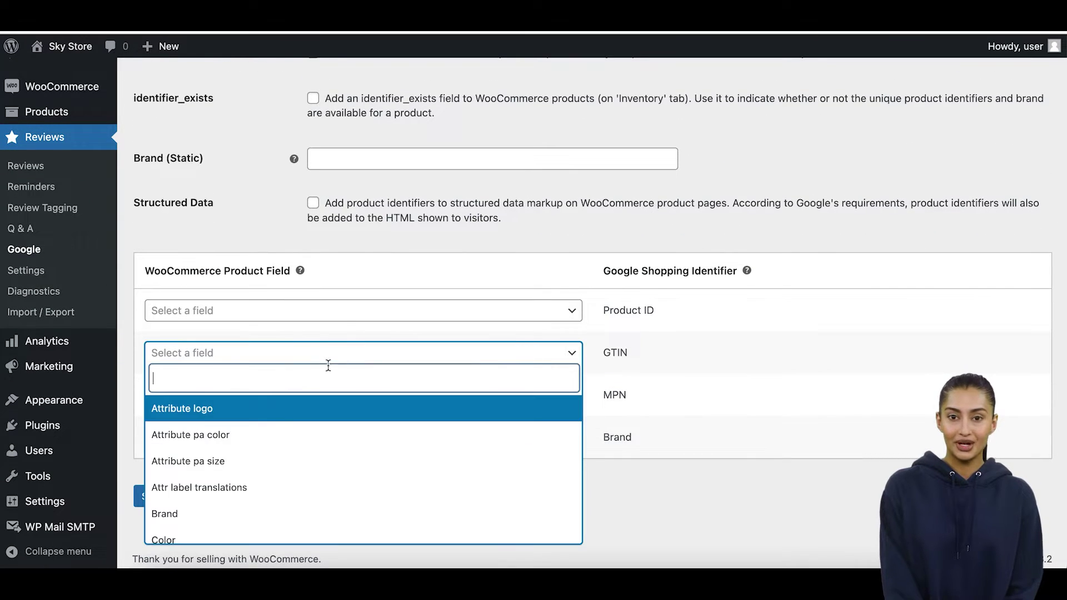
text(gti)
click(259, 406)
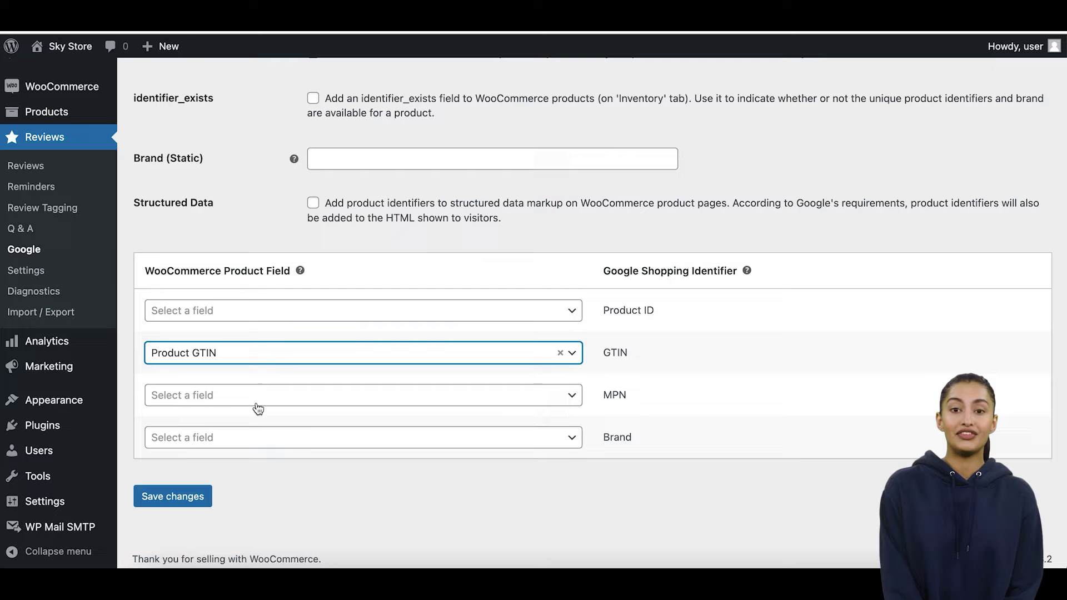
click(299, 450)
text(bra)
click(209, 413)
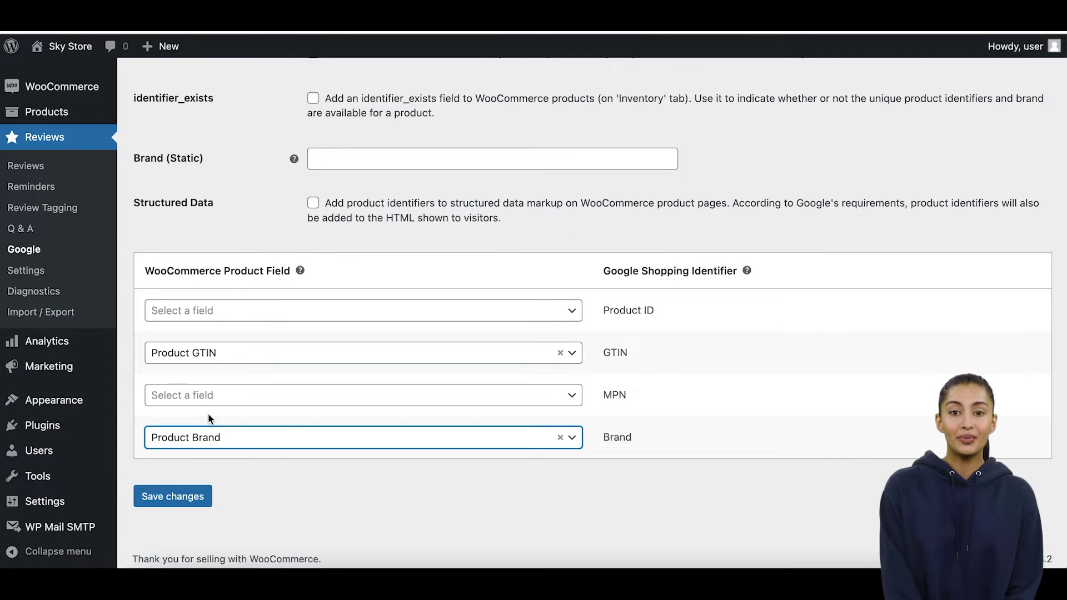
click(171, 496)
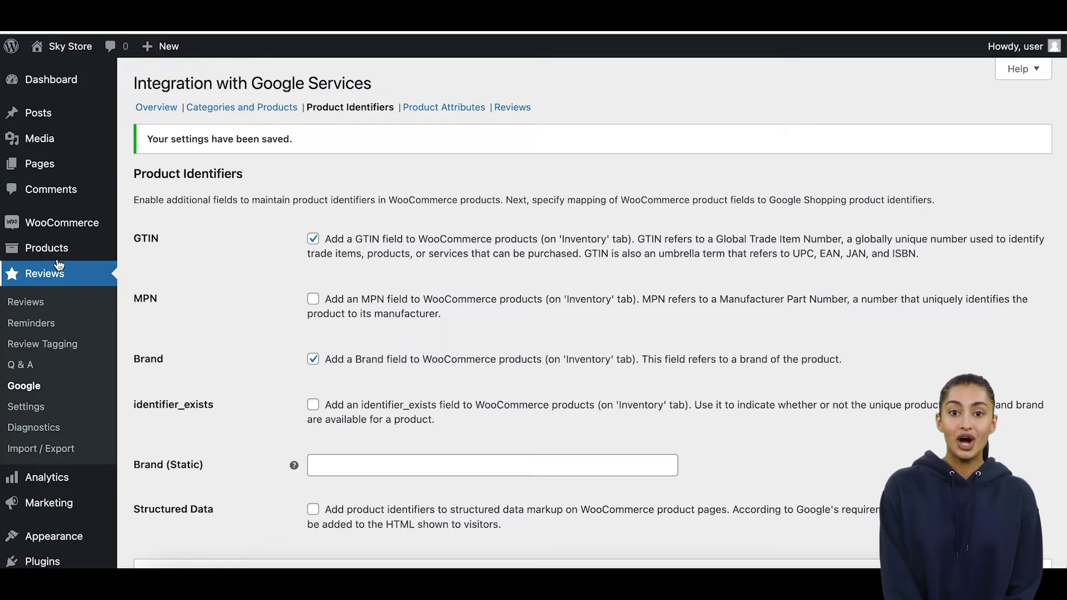
mouse_move(47, 247)
click(159, 250)
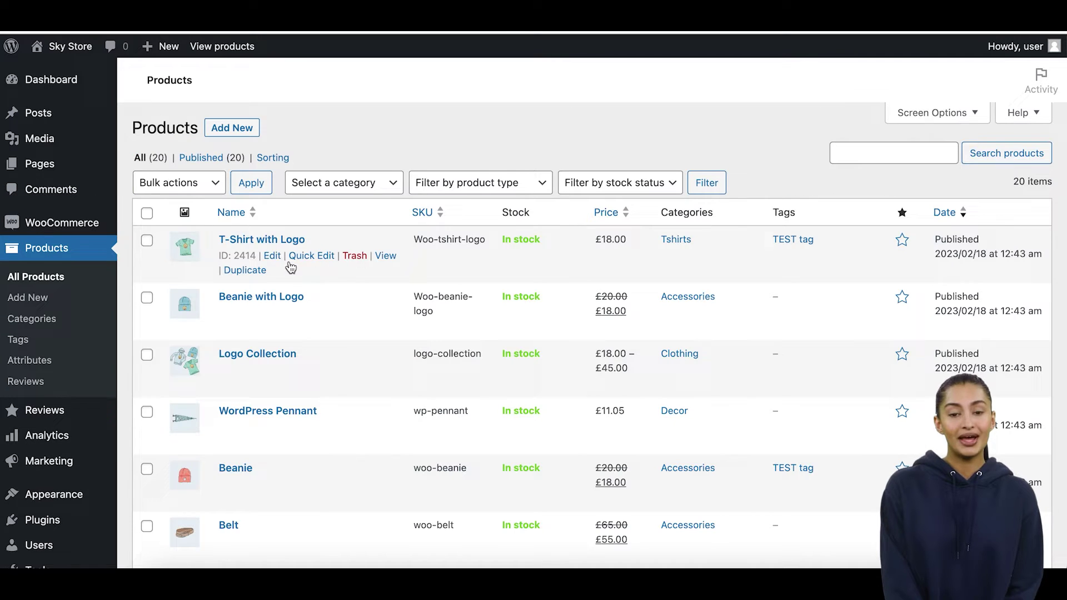
scroll(410, 343, down, 5)
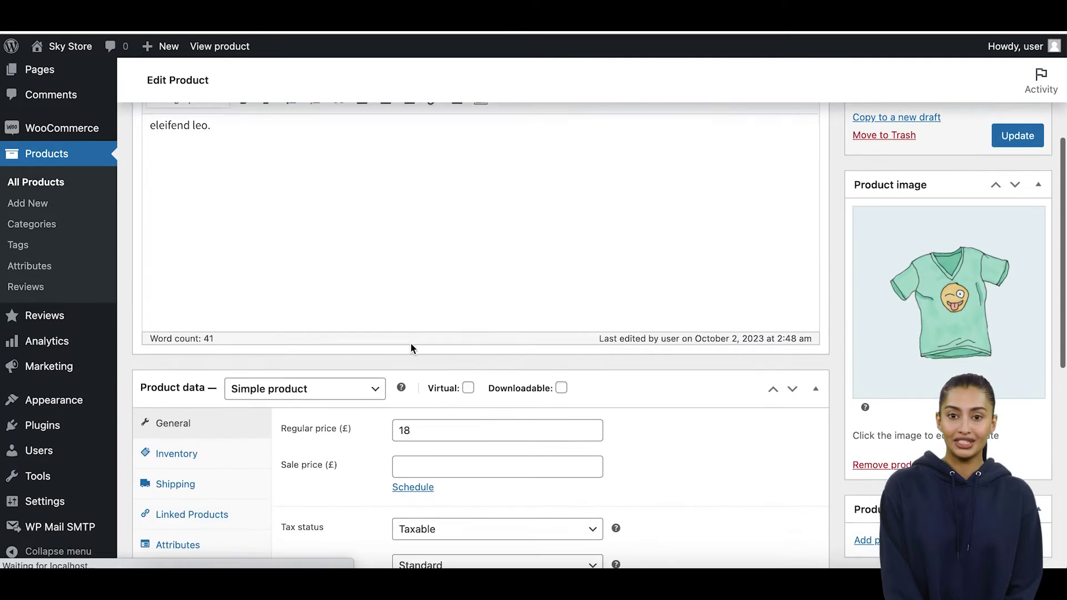
click(194, 349)
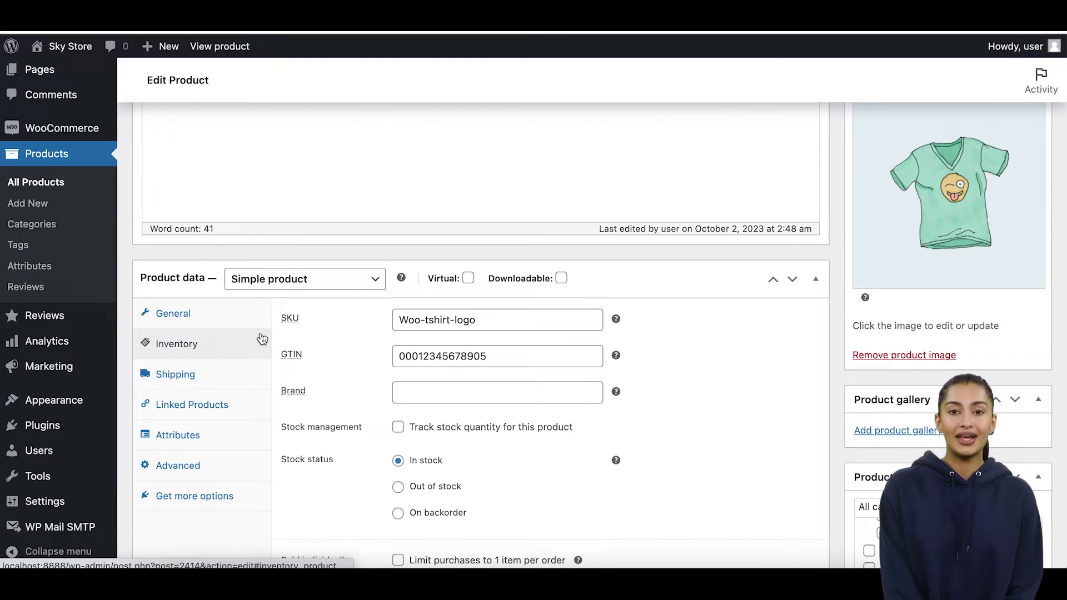
scroll(339, 381, down, 1)
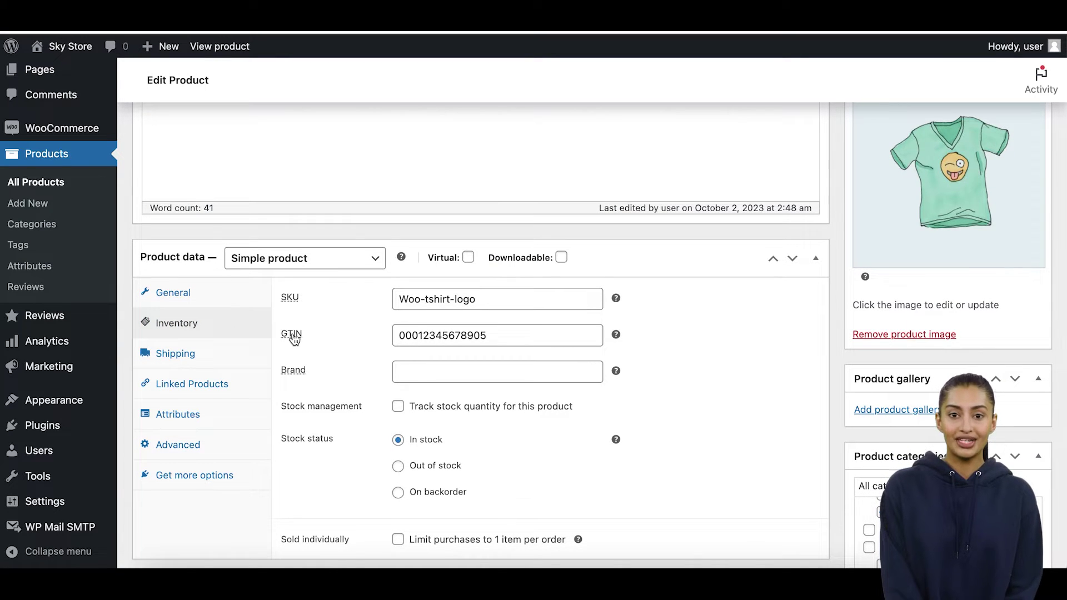
click(506, 335)
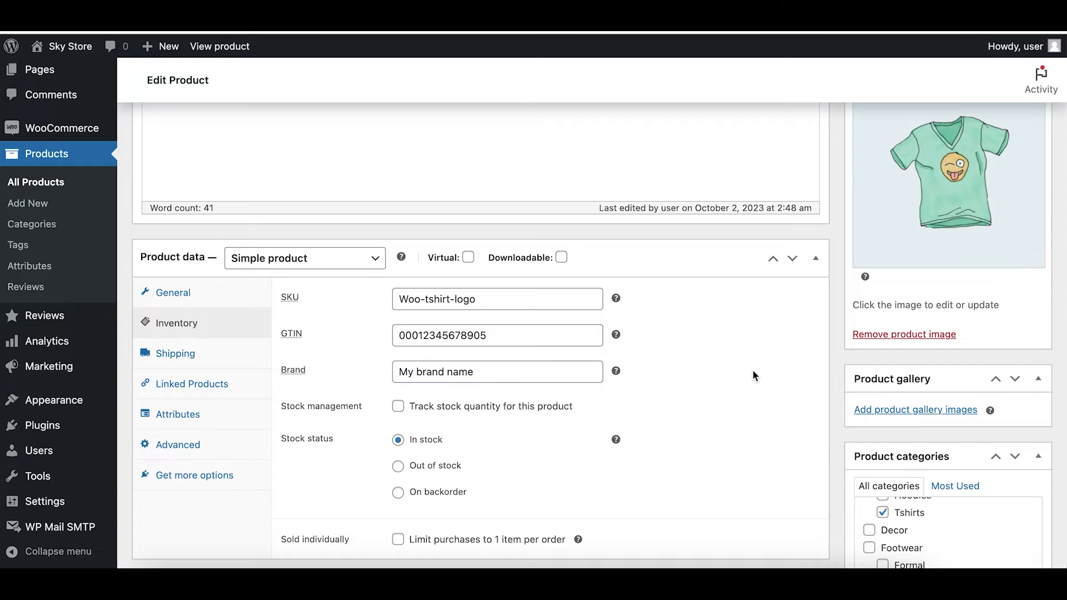
scroll(753, 375, up, 2)
scroll(845, 231, up, 3)
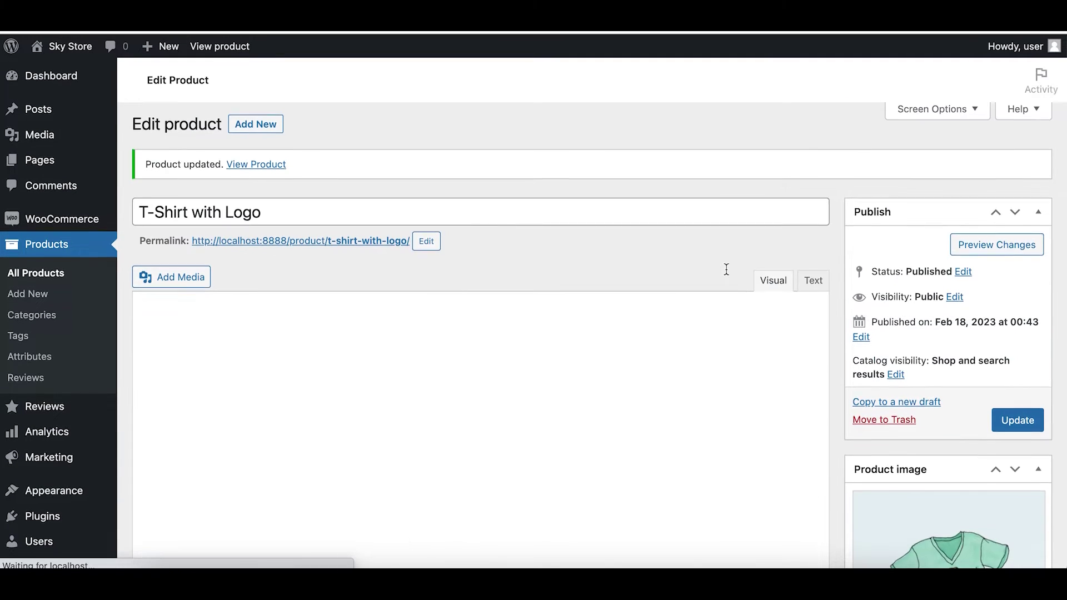
scroll(726, 270, down, 2)
scroll(727, 270, down, 2)
scroll(726, 269, down, 1)
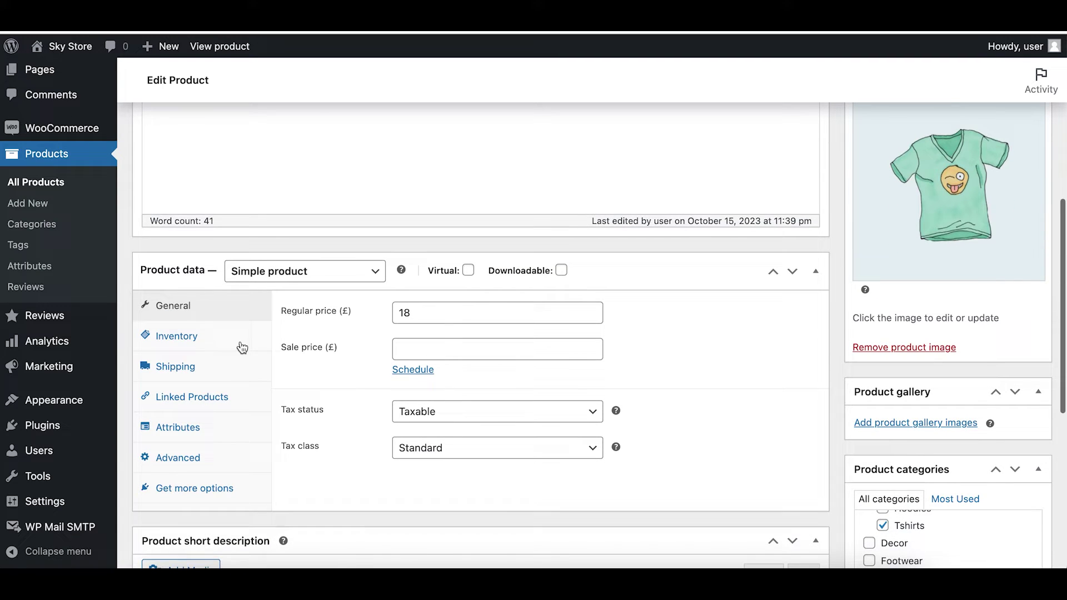
click(223, 350)
scroll(535, 337, up, 1)
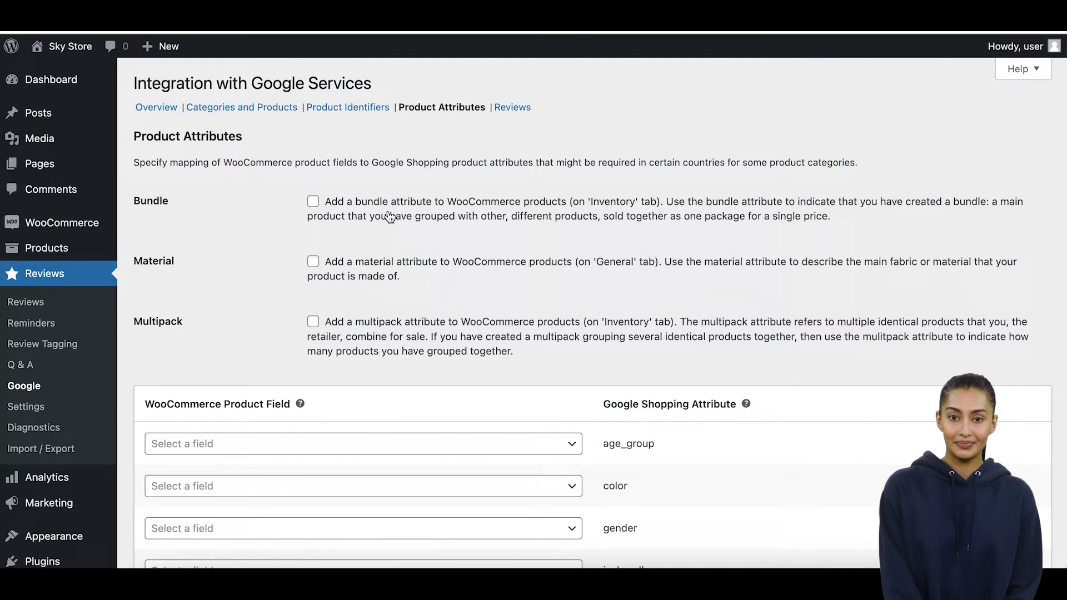
scroll(236, 282, down, 1)
scroll(448, 373, down, 2)
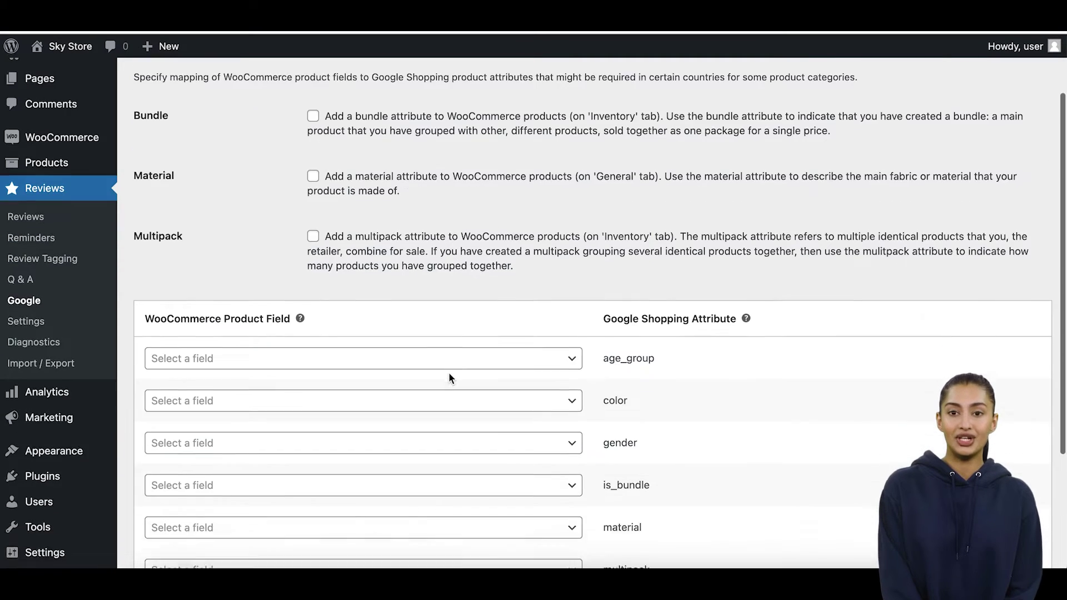
scroll(448, 373, down, 2)
scroll(449, 373, down, 1)
scroll(449, 373, down, 1)
scroll(448, 373, up, 1)
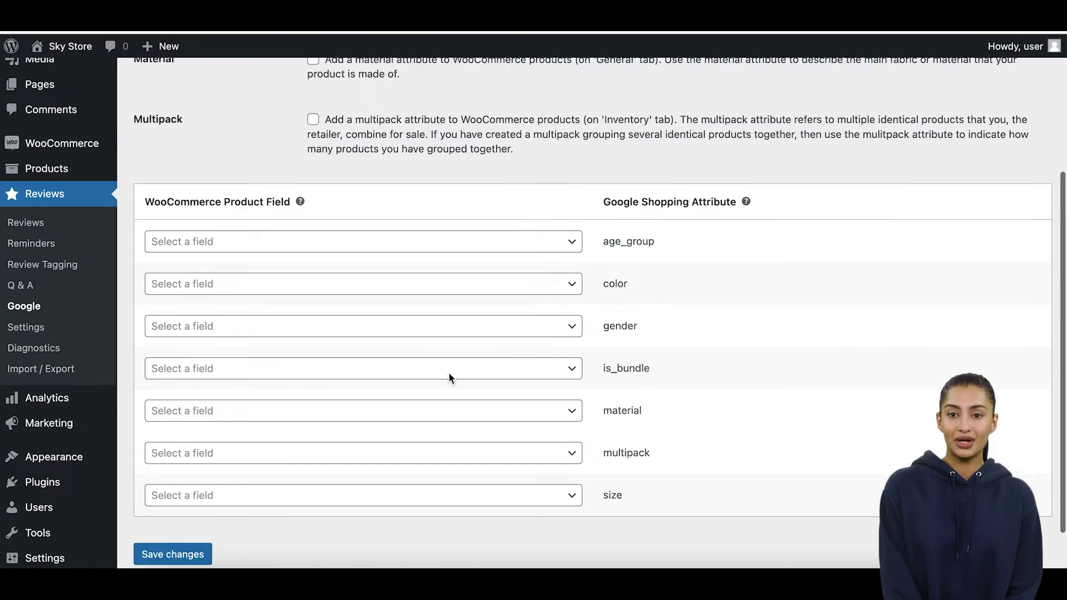
scroll(449, 373, up, 2)
scroll(449, 373, up, 2)
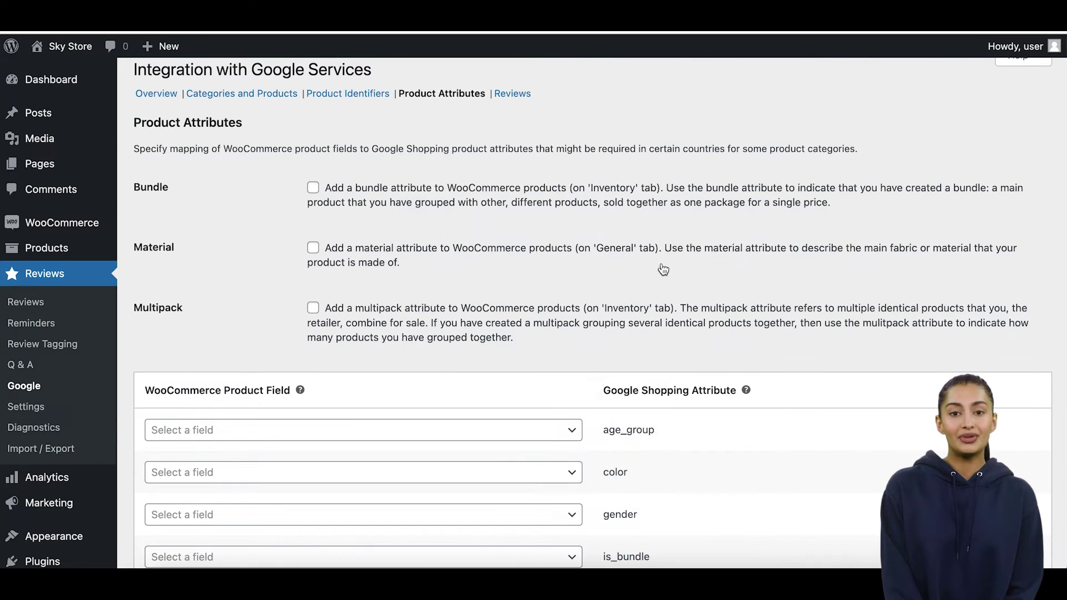
scroll(392, 313, down, 4)
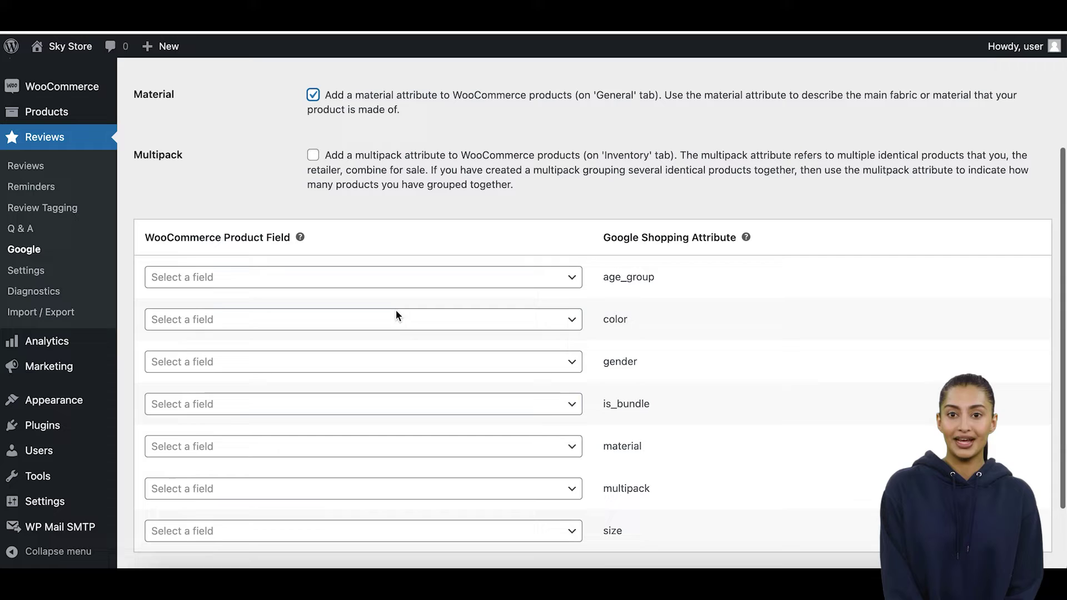
- Map Product Material to Google's material attribute and save the attribute settings
click(341, 439)
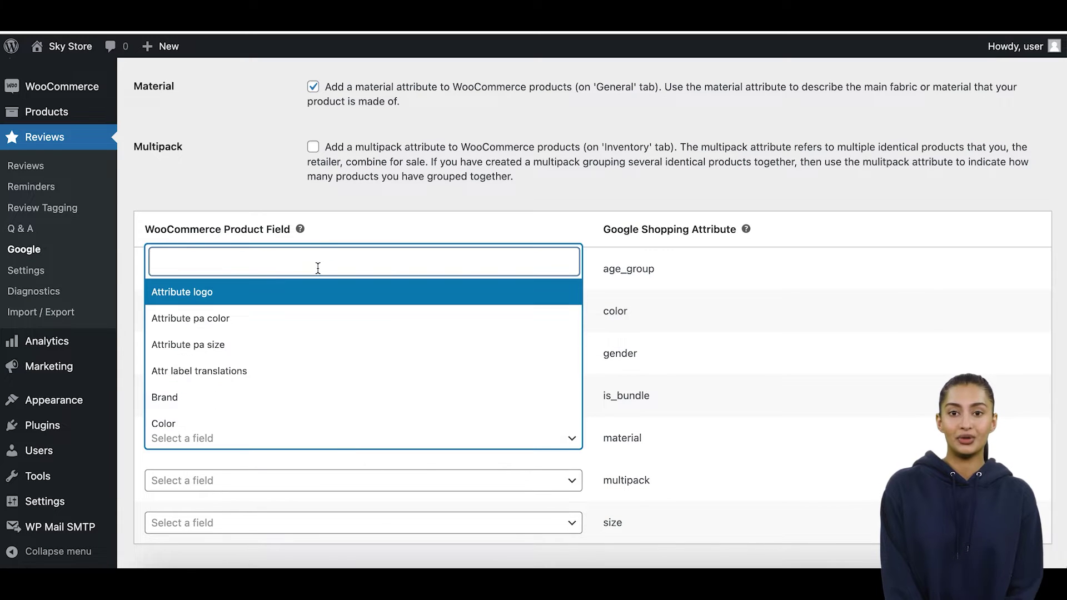
text(ma)
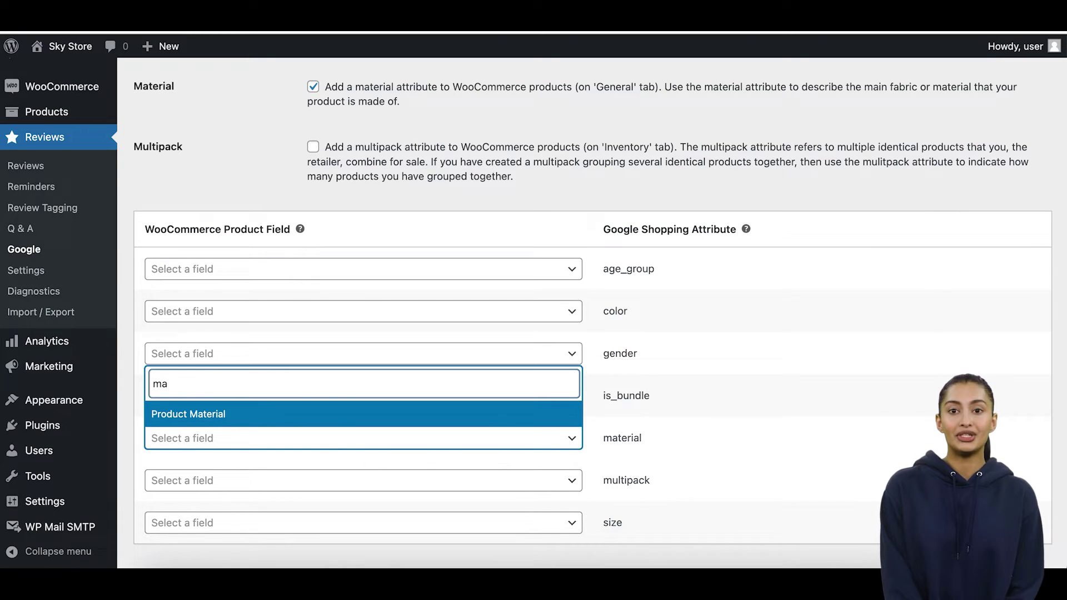
click(223, 414)
scroll(229, 497, down, 2)
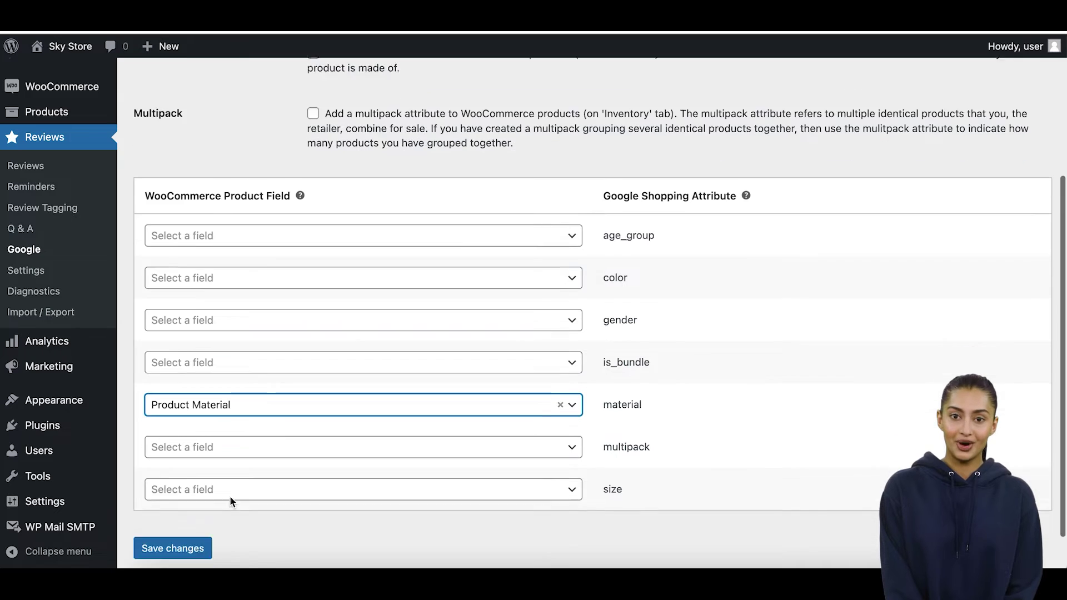
click(169, 500)
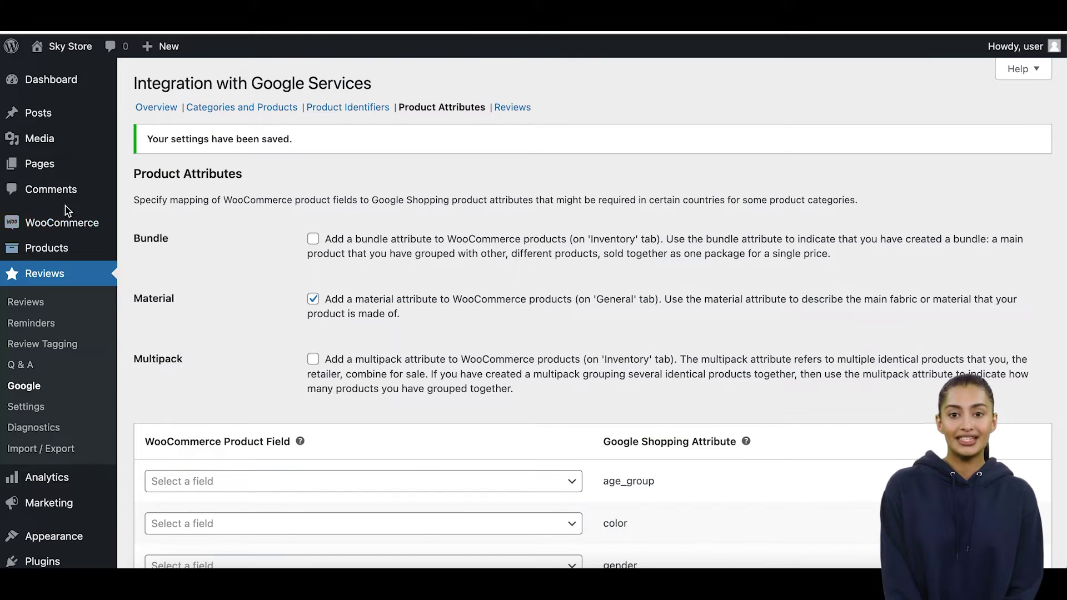
mouse_move(46, 112)
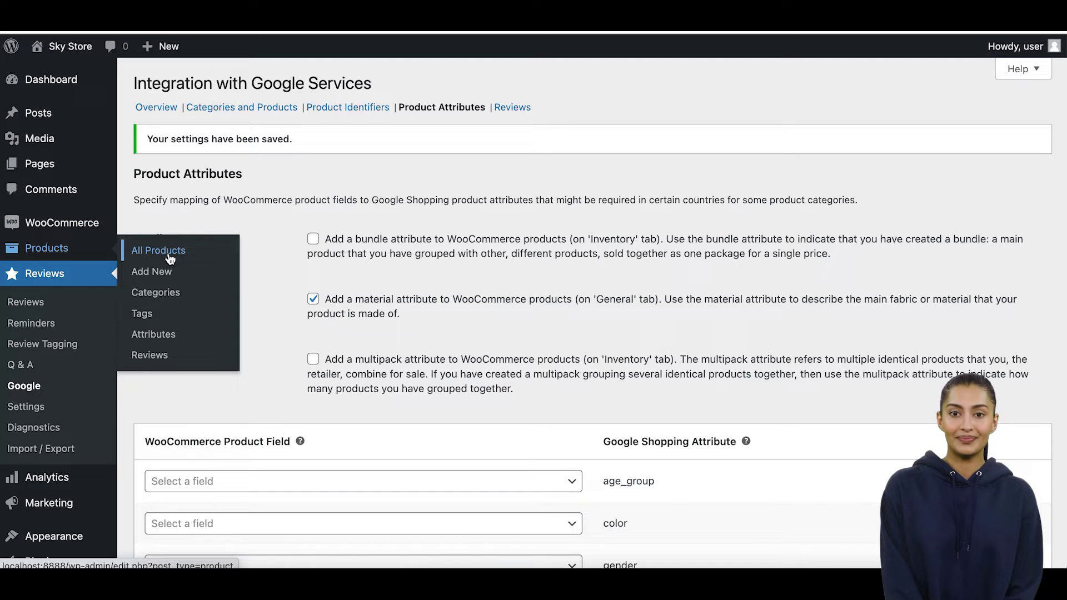
- Edit T-Shirt with Logo, set its Material field to Cotton, and update the product
click(169, 258)
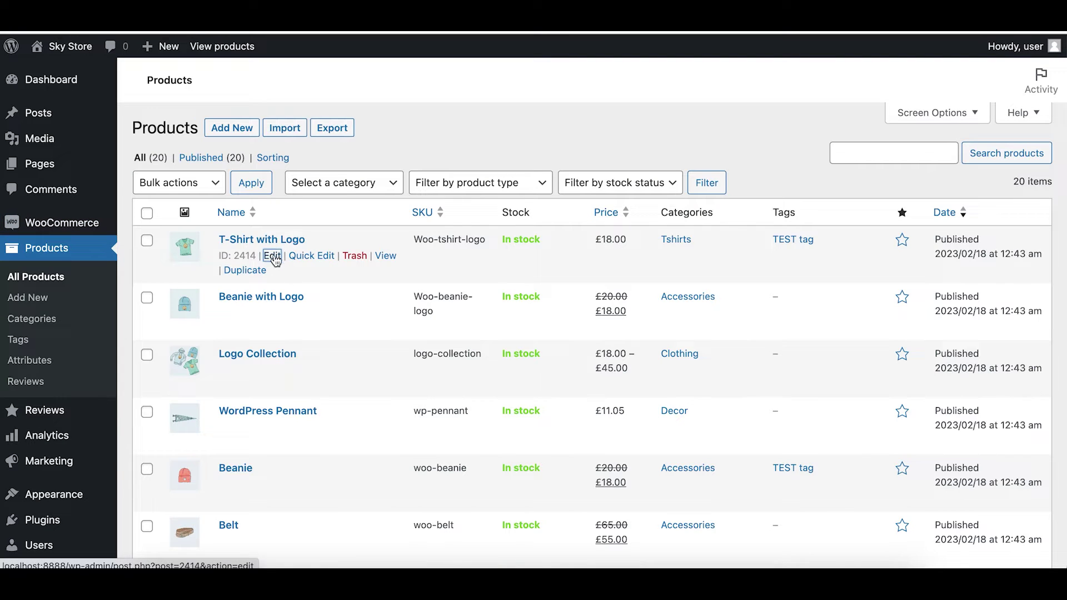
click(274, 259)
scroll(350, 329, down, 5)
scroll(351, 329, down, 2)
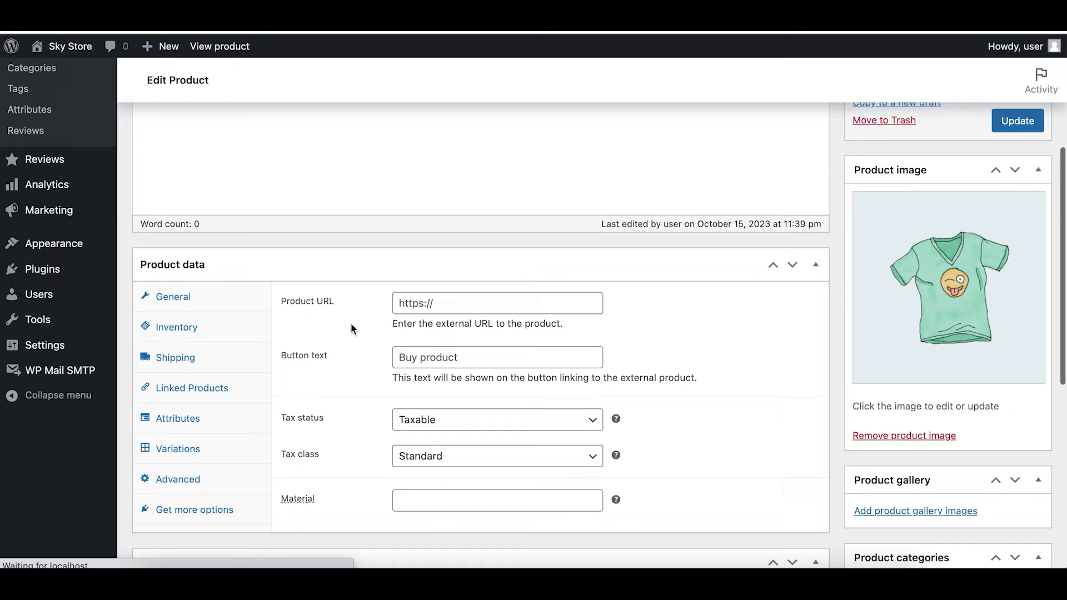
scroll(351, 322, down, 5)
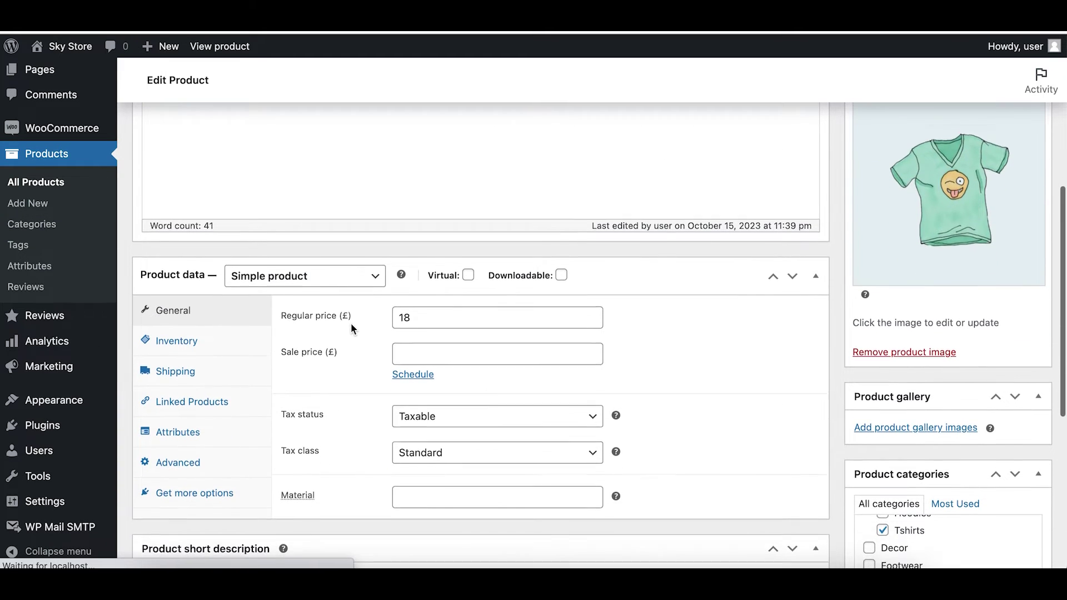
scroll(351, 323, down, 1)
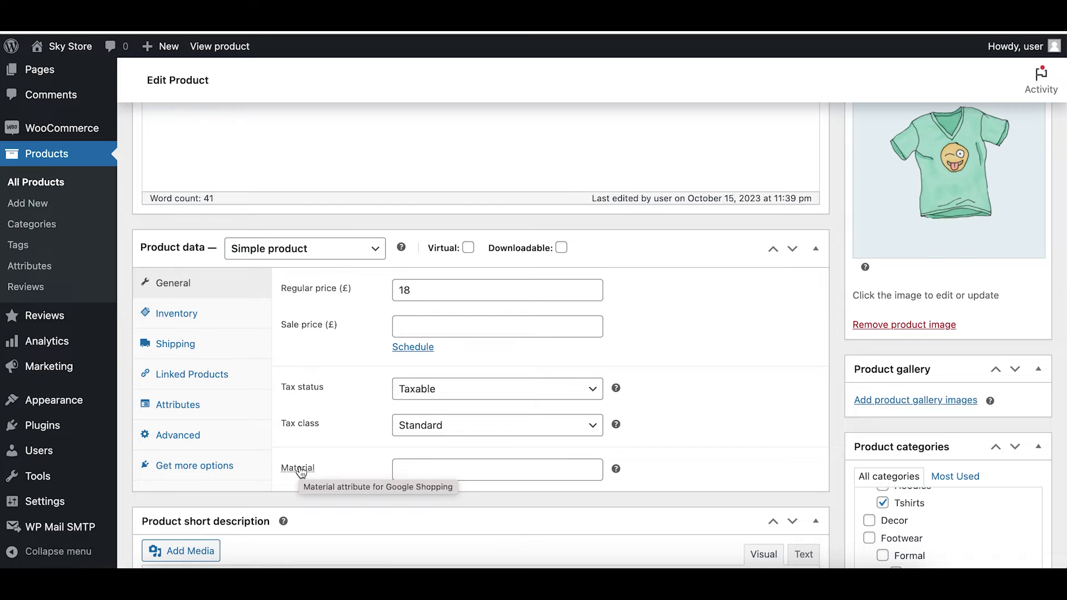
mouse_move(616, 497)
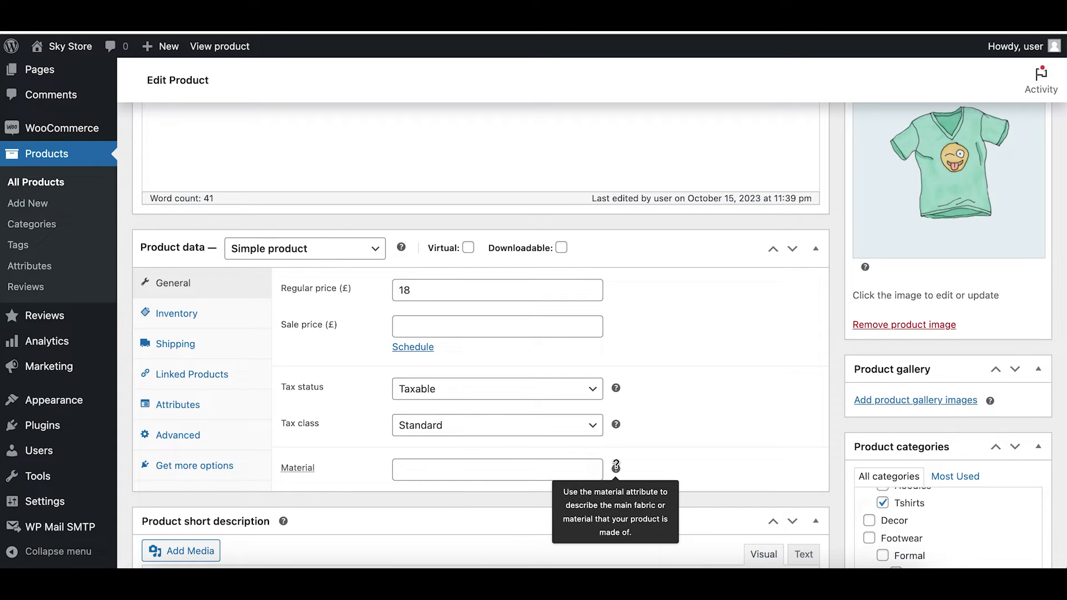
click(553, 474)
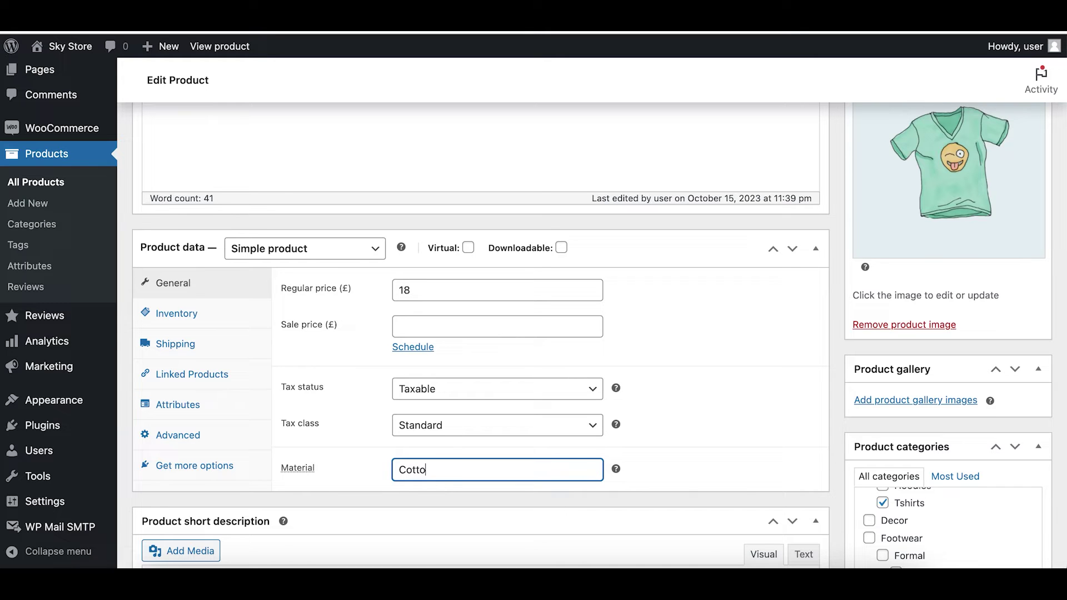
scroll(745, 411, up, 3)
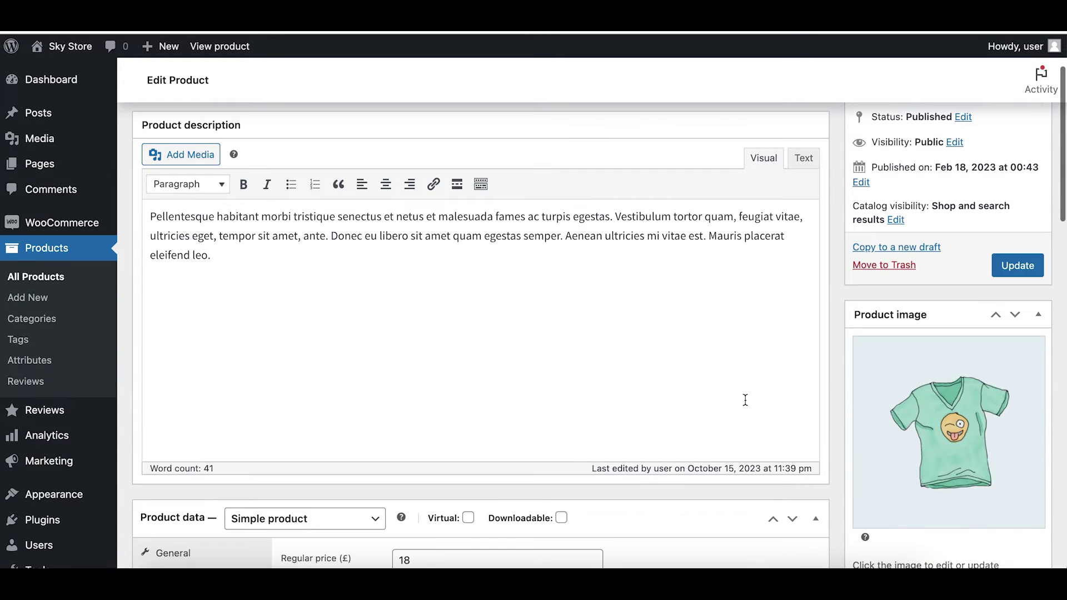
click(998, 267)
scroll(828, 467, down, 2)
scroll(829, 467, down, 2)
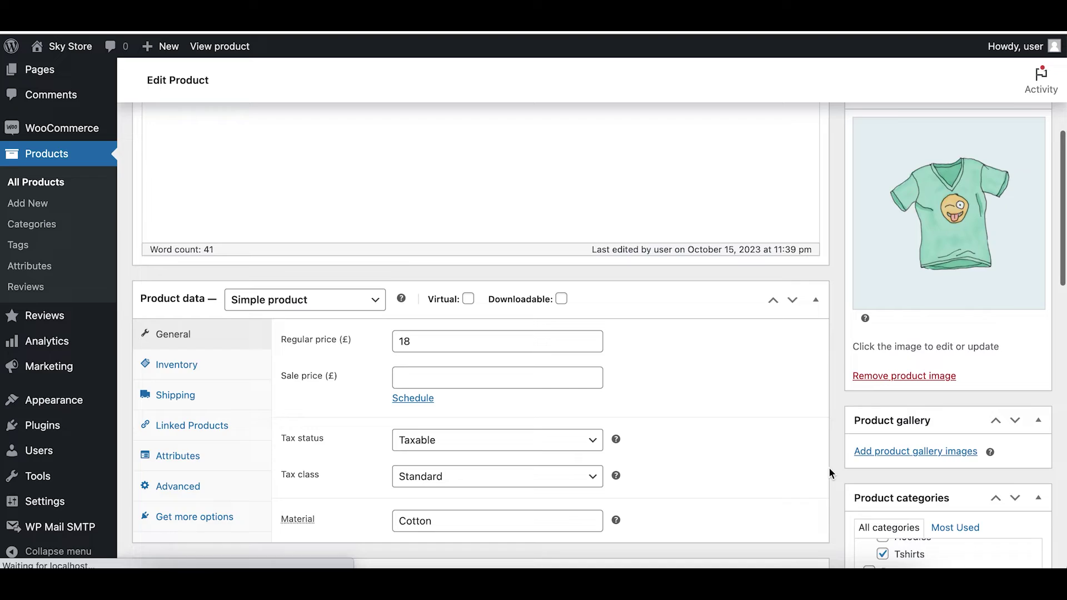
scroll(837, 504, down, 4)
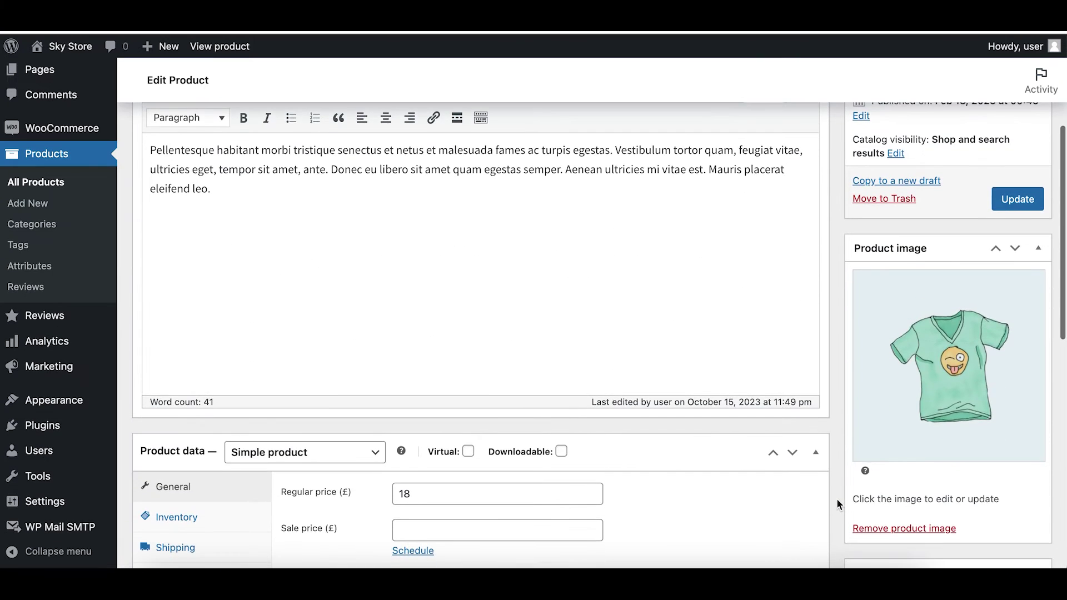
scroll(836, 498, down, 2)
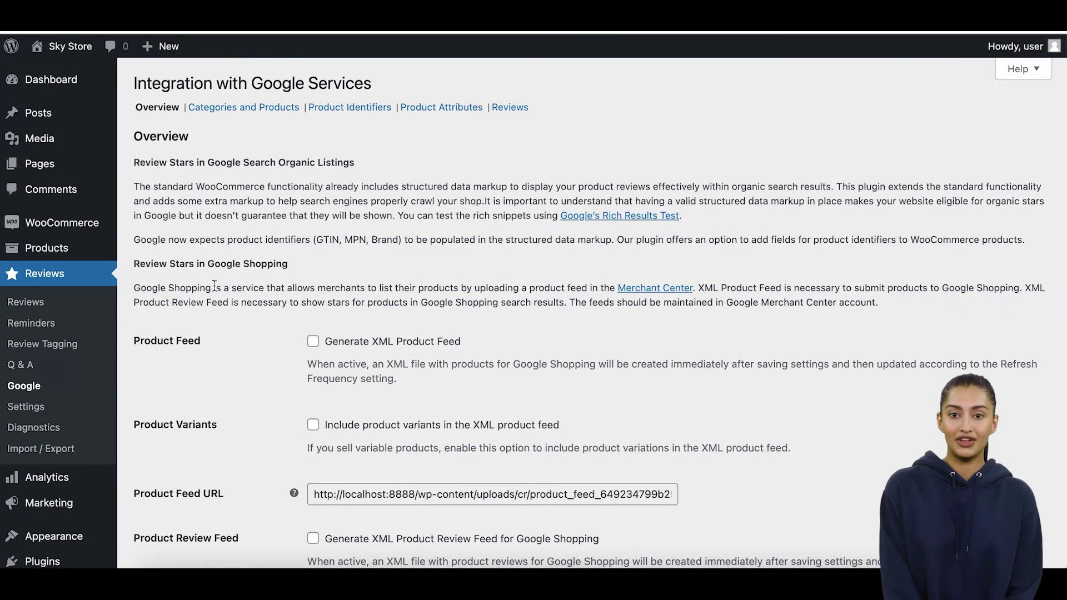
scroll(215, 286, down, 2)
- Enable Generate XML Product Feed on the Overview tab and save the settings
drag(135, 284, 233, 290)
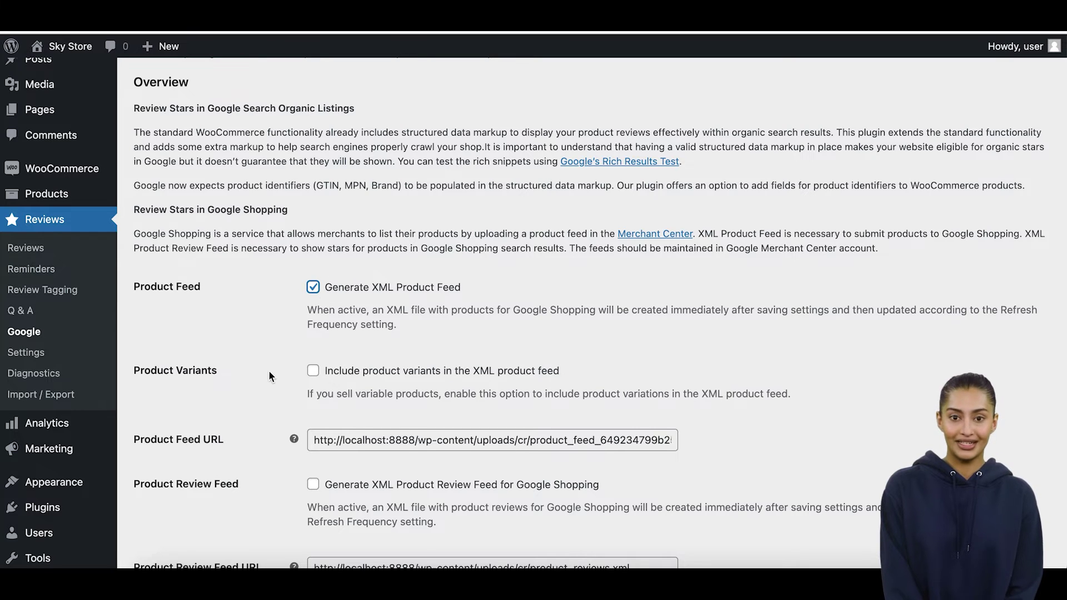
scroll(268, 370, down, 5)
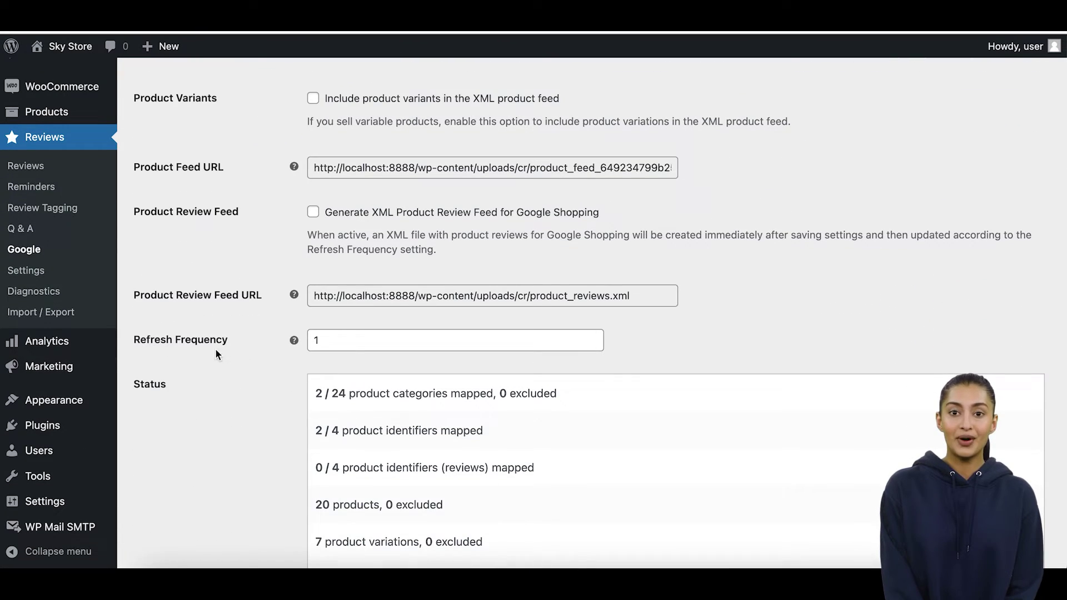
mouse_move(294, 340)
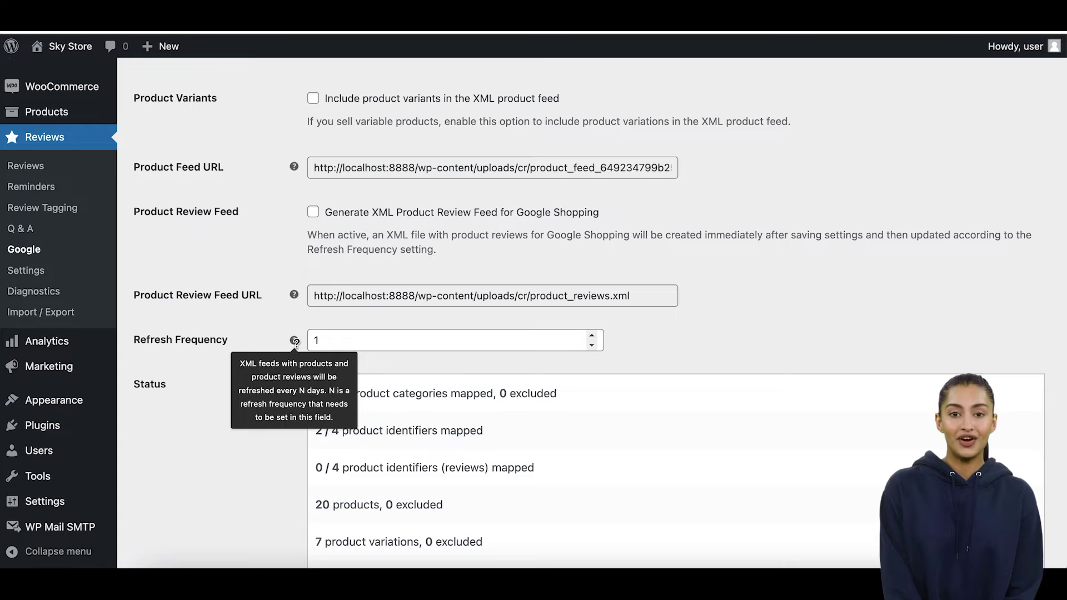
scroll(254, 423, down, 3)
scroll(255, 422, down, 3)
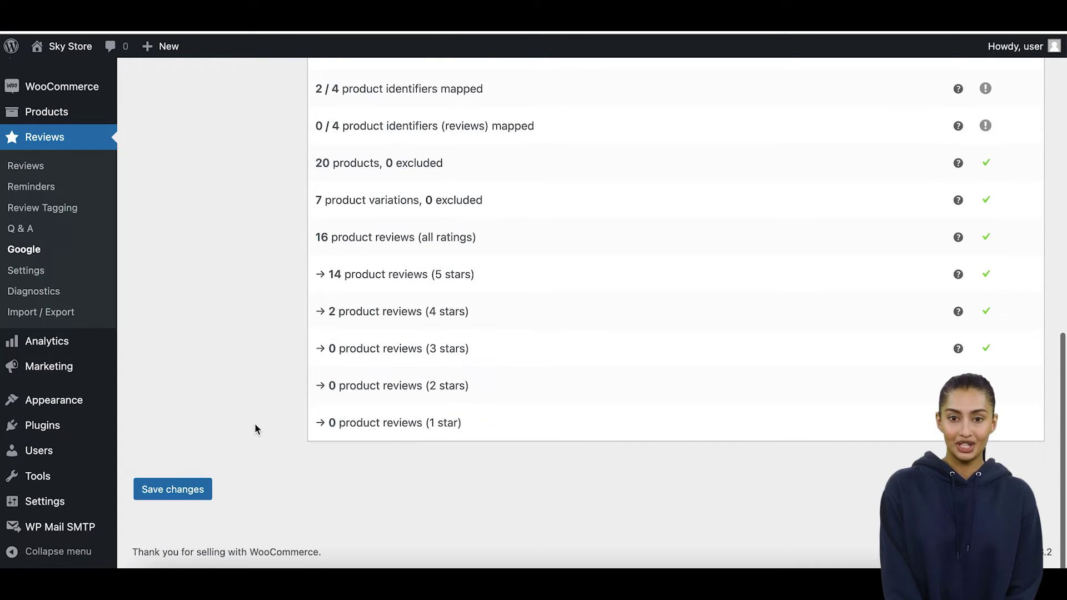
click(170, 499)
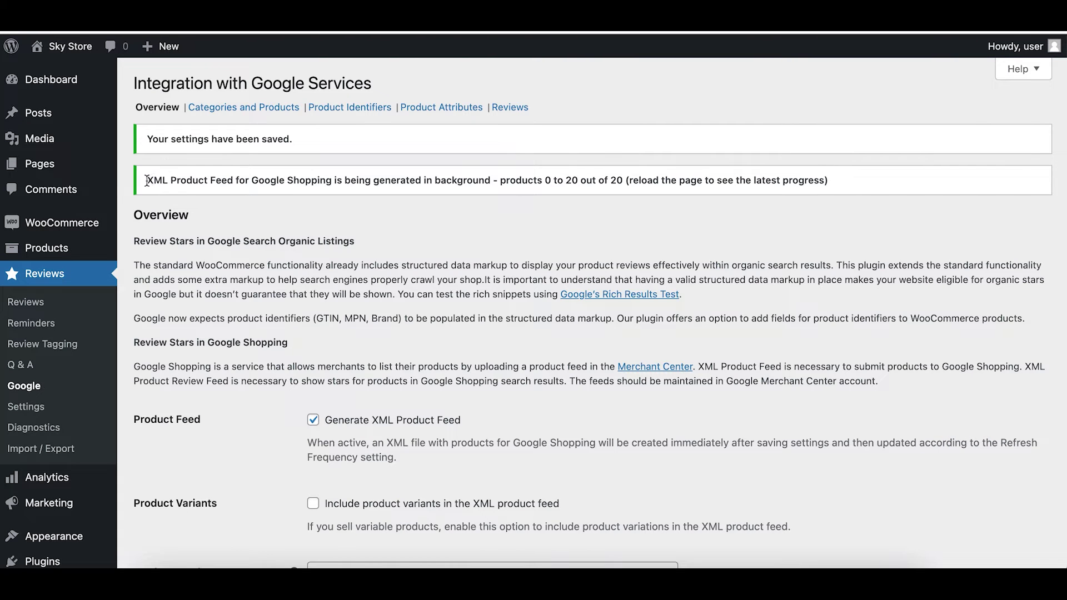
- Reload the settings page after the progress notice and select the generated Product Feed URL to copy it
mouse_move(146, 180)
mouse_down()
mouse_move(696, 183)
mouse_move(733, 194)
mouse_up()
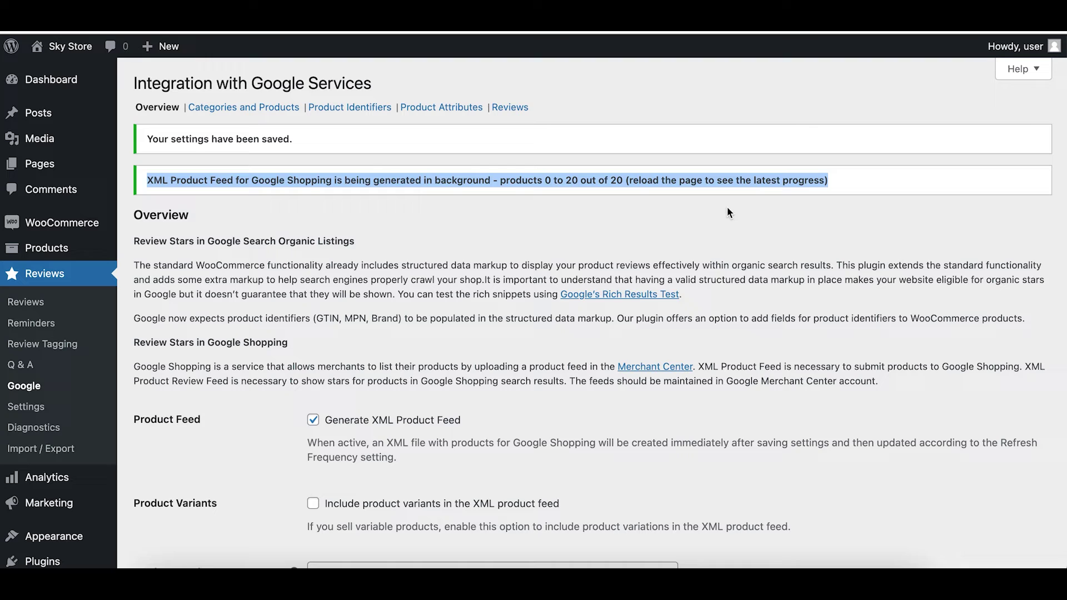
key(ctrl+r)
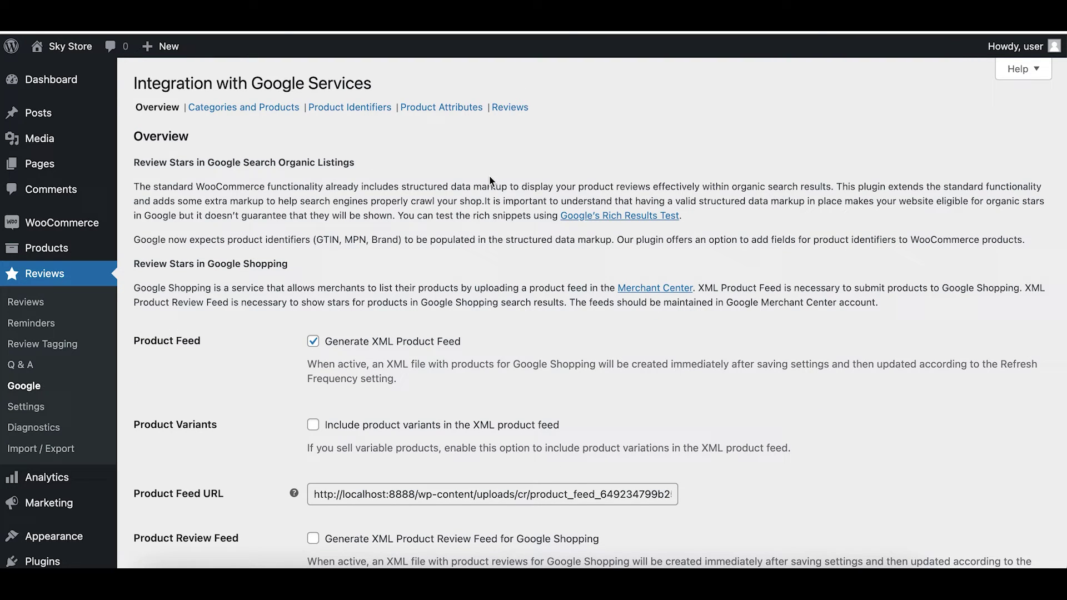
scroll(489, 175, down, 5)
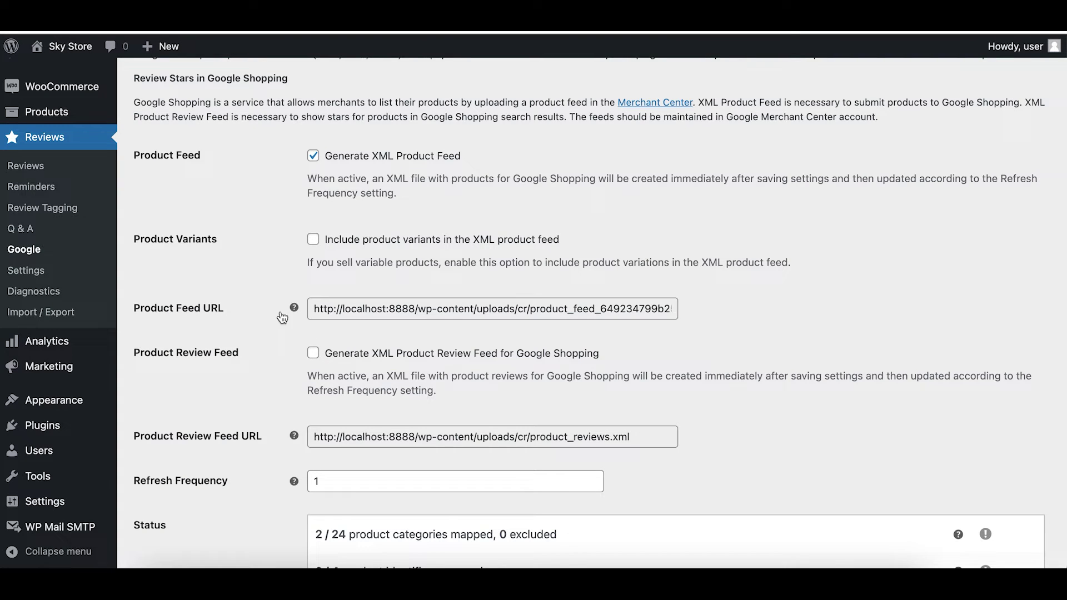
mouse_move(294, 494)
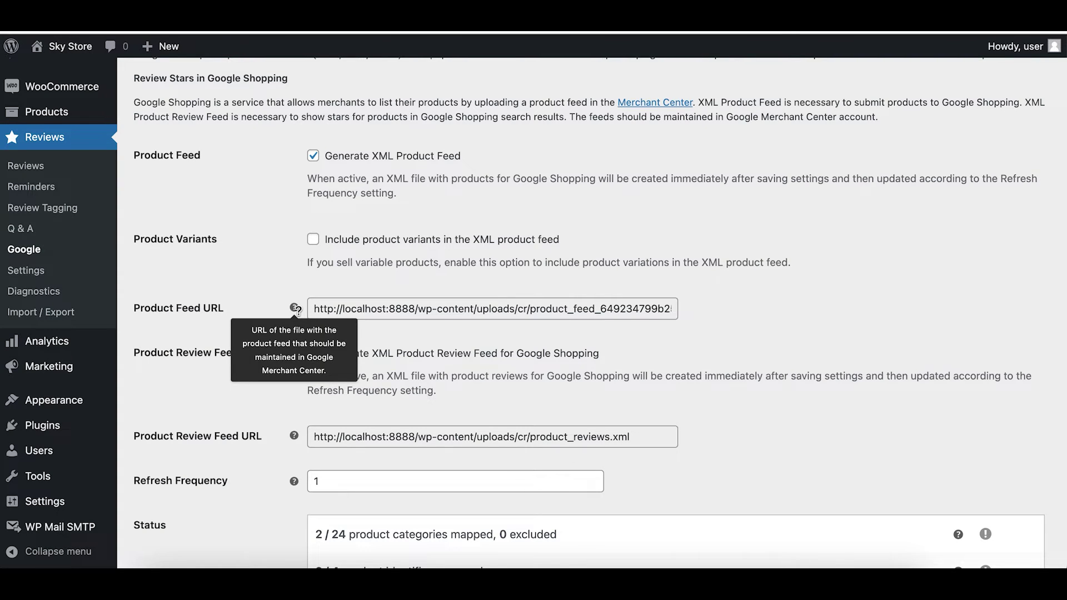
drag(314, 309, 723, 307)
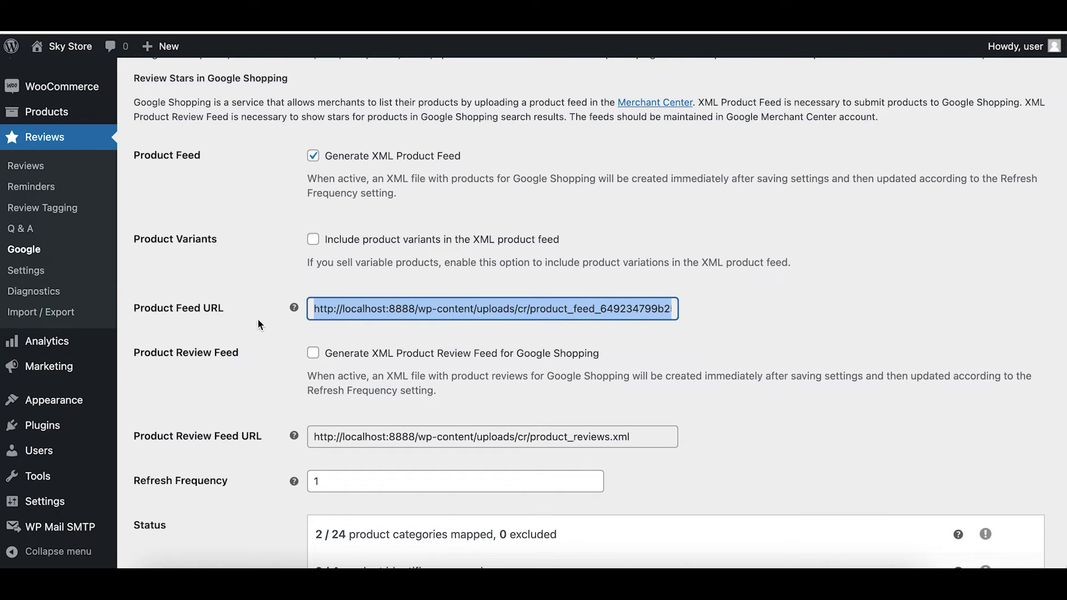
click(360, 284)
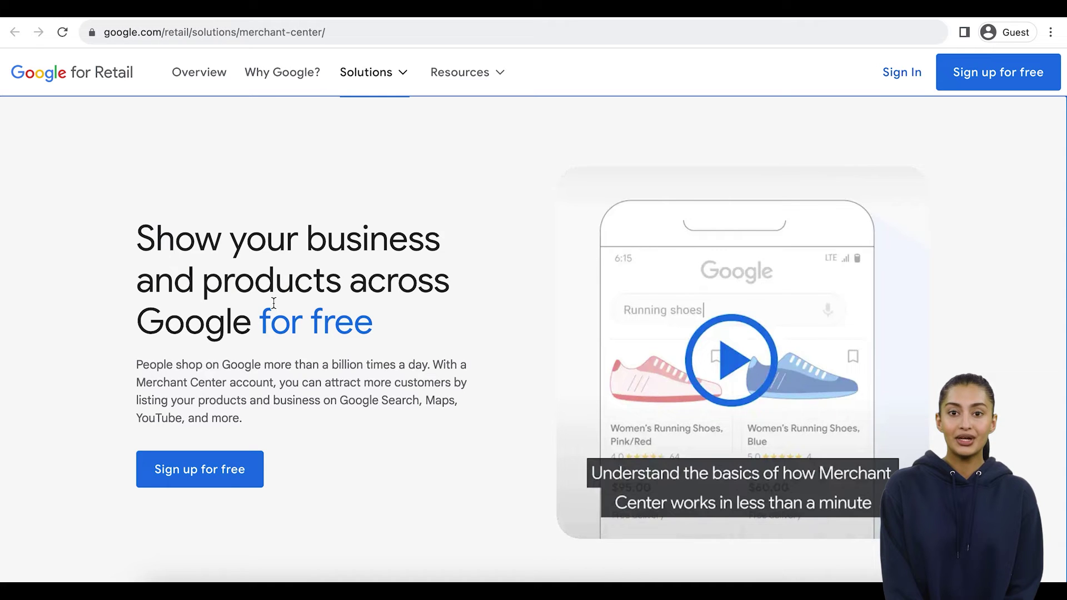
- Sign up for free for Merchant Center from the Google for Retail page
click(193, 472)
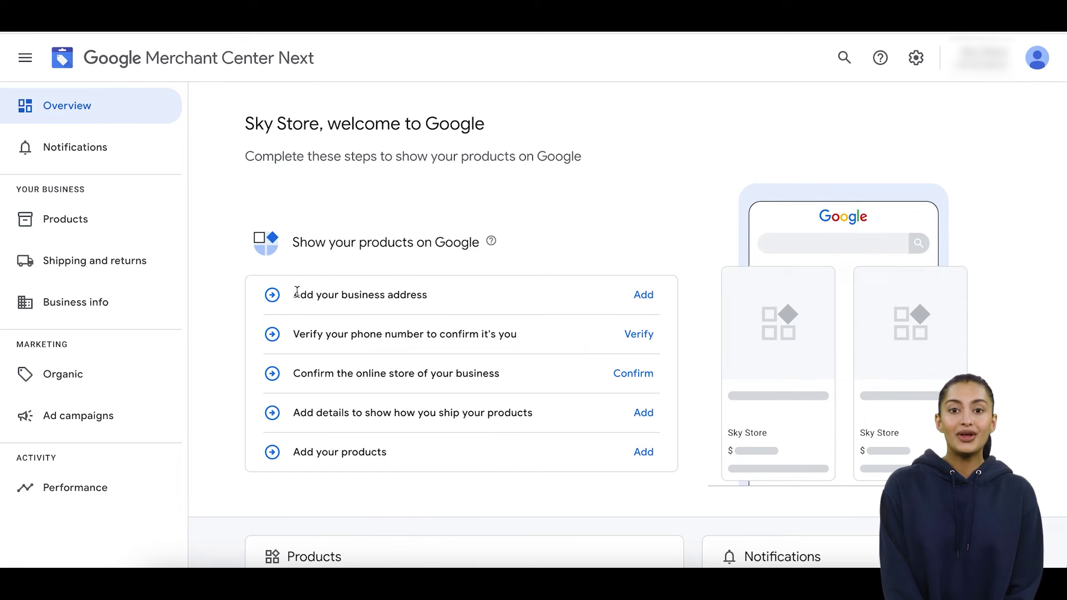
- Review the setup steps: business address, phone verification, online store confirmation, shipping details
drag(297, 293, 405, 295)
drag(310, 335, 462, 335)
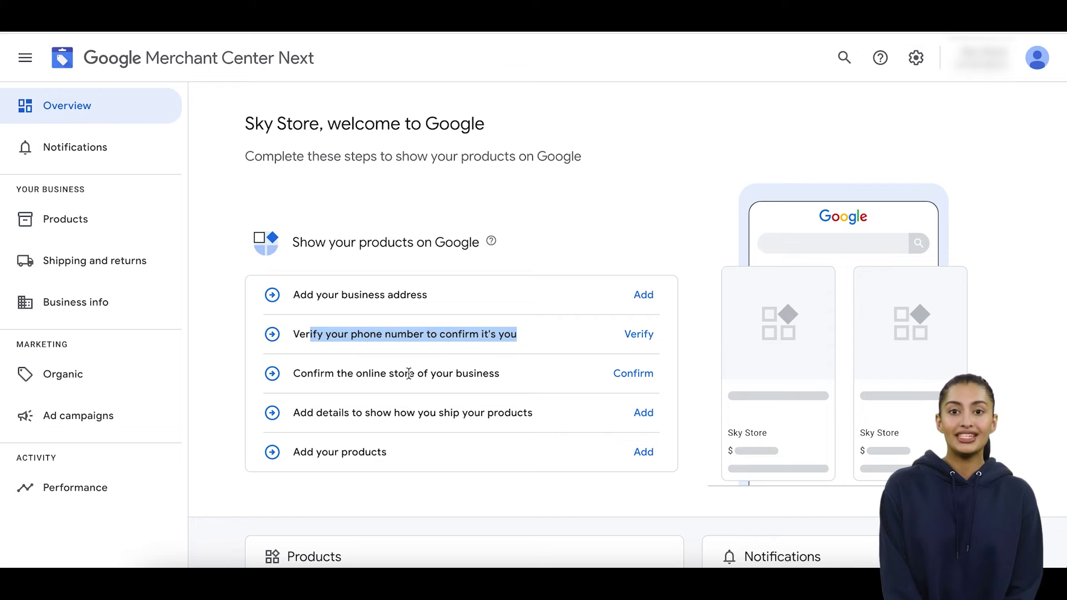
drag(325, 374, 420, 363)
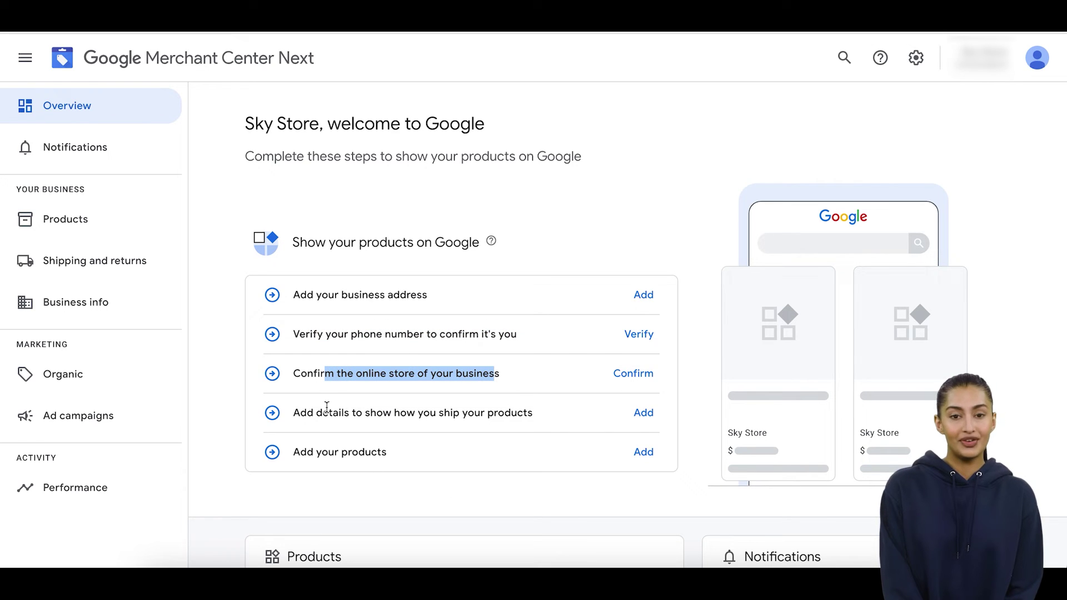
drag(308, 412, 484, 412)
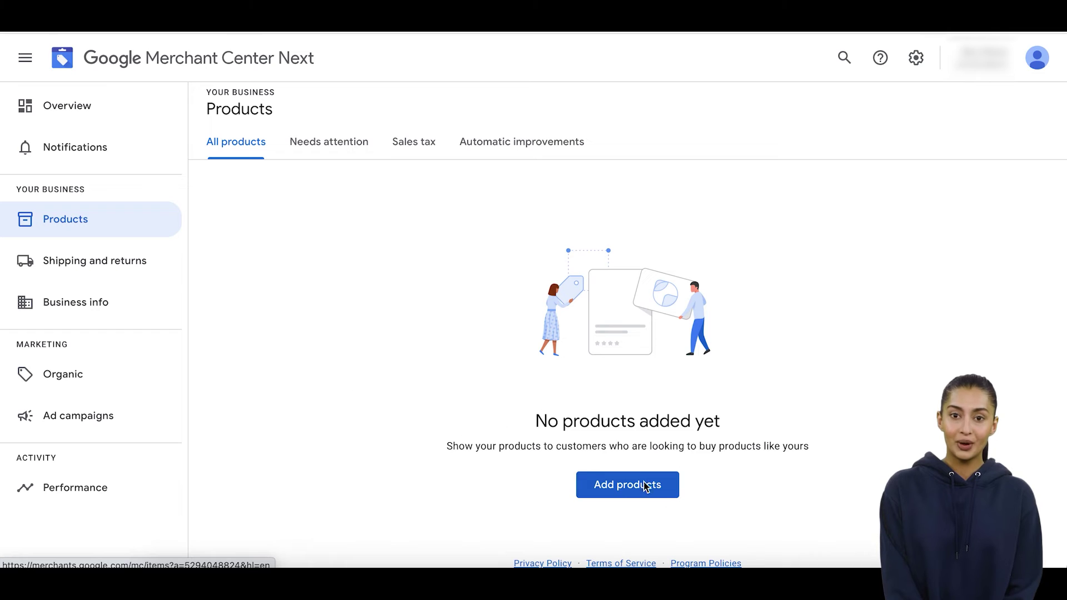
- Choose Add products from your file, continue, and focus the product file URL field
click(631, 493)
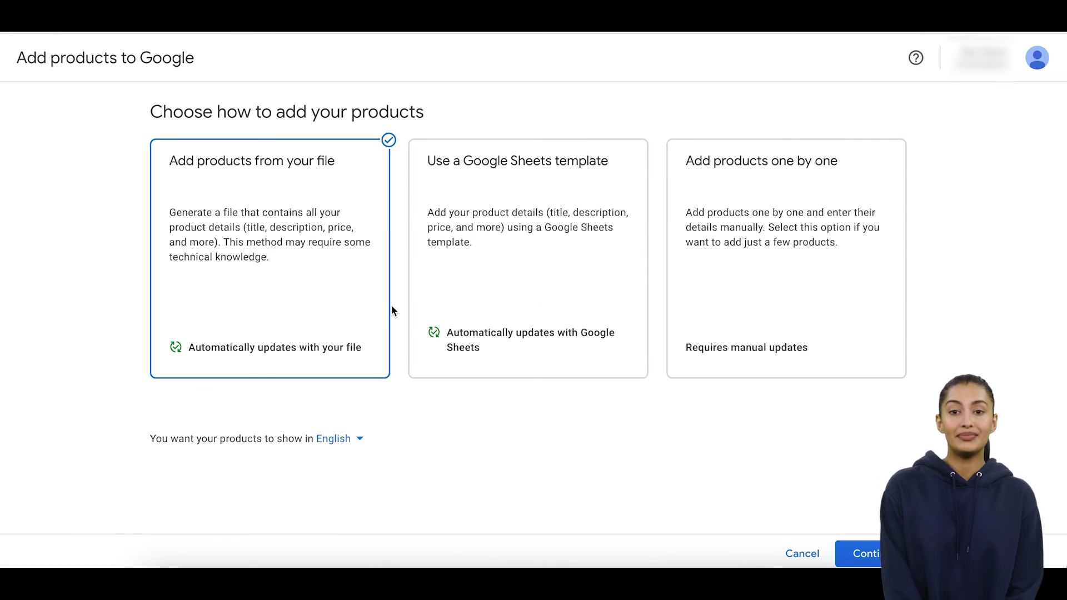
drag(30, 60, 209, 64)
click(210, 64)
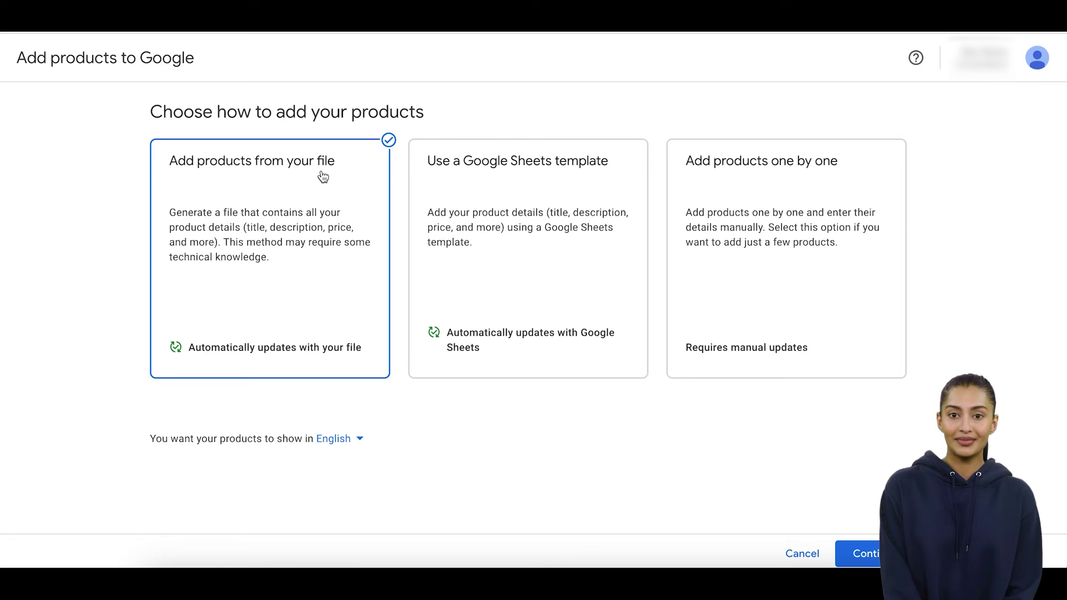
click(868, 555)
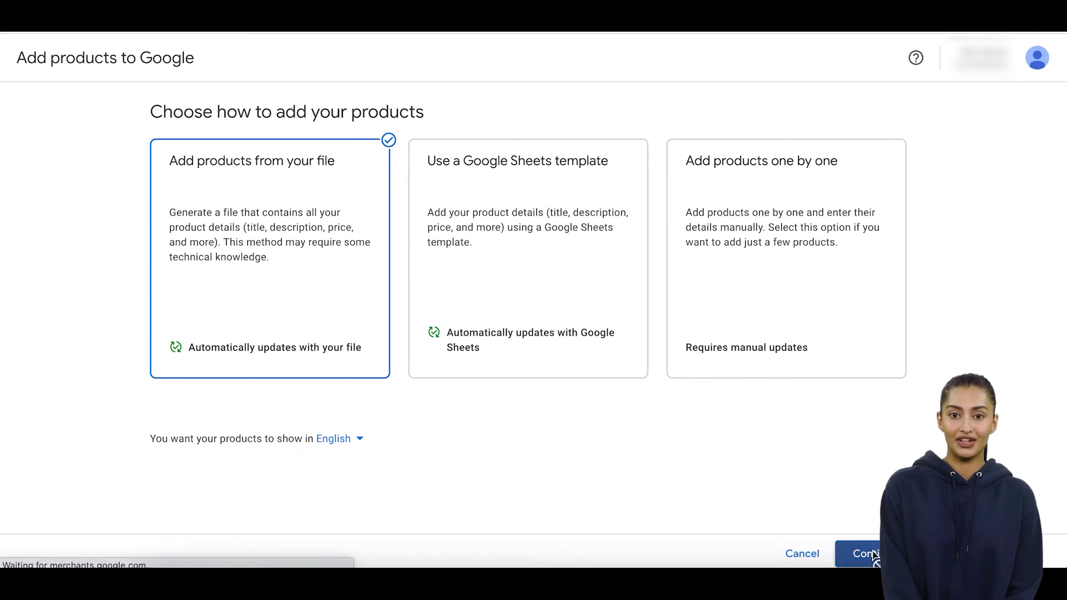
click(316, 310)
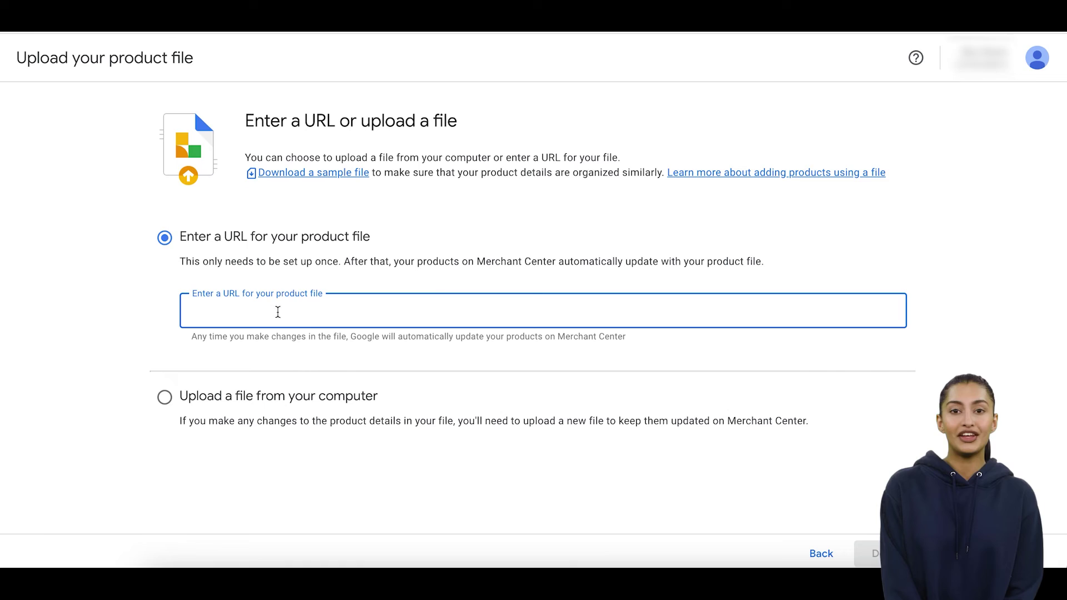